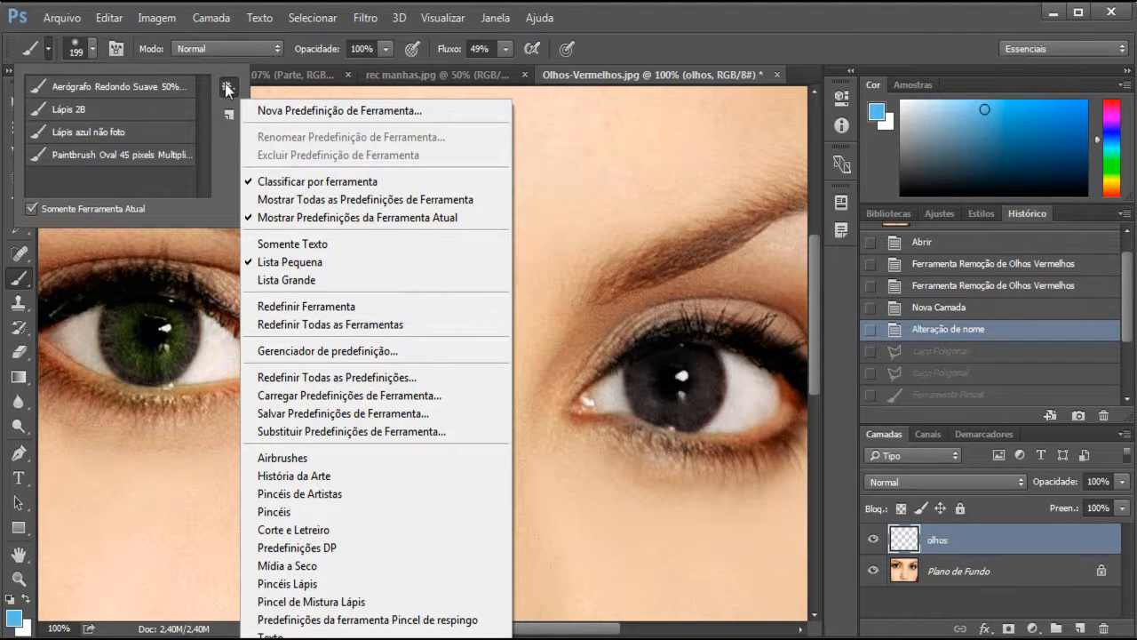
Reset the Brush tool to its default settings and switch to the Move tool
{"action": "left_click", "coordinate": [304, 308]}
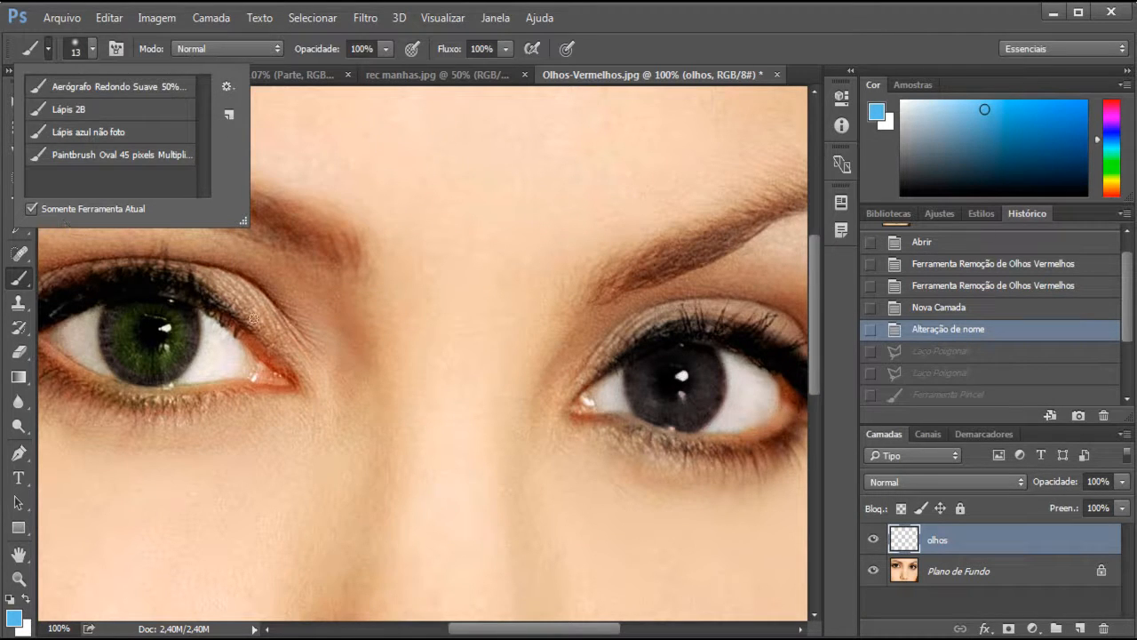
{"action": "right_click", "coordinate": [283, 318]}
{"action": "left_click", "coordinate": [18, 102]}
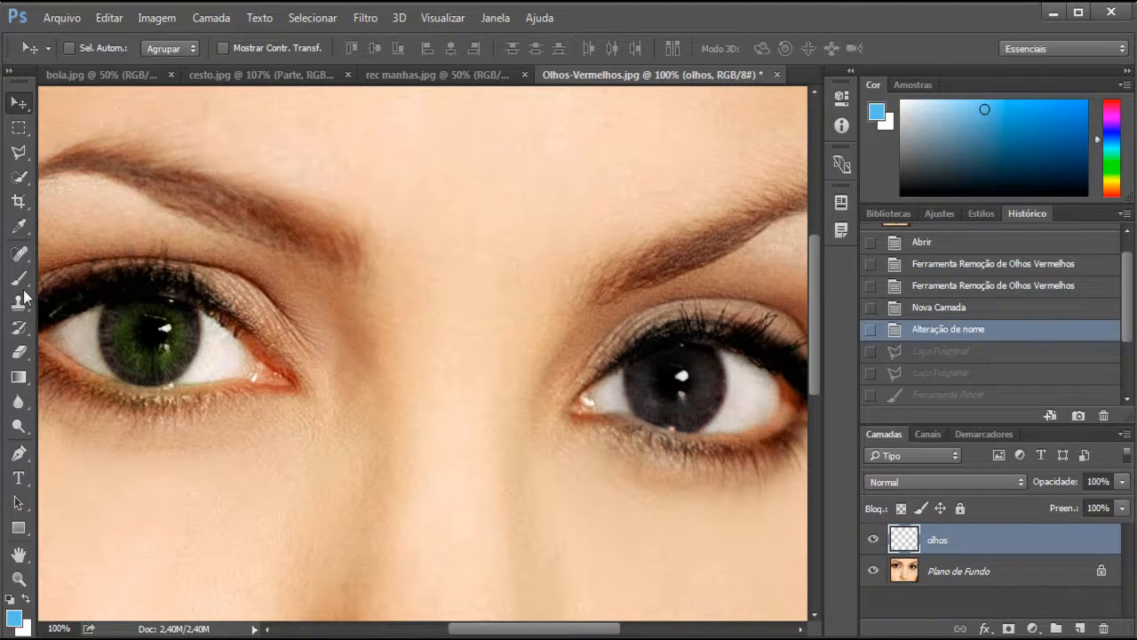
Activate the Polygonal Lasso tool for outlining the green-tinted iris
{"action": "left_click", "coordinate": [19, 152]}
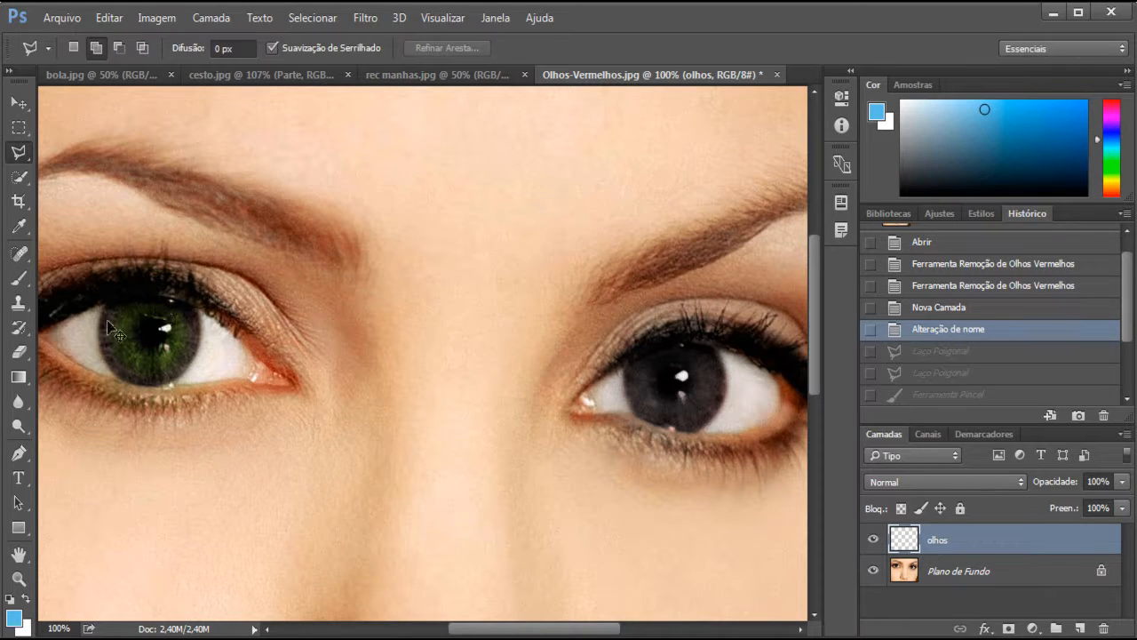
{"action": "key", "text": "ctrl+plus"}
{"action": "key", "text": "ctrl+plus"}
{"action": "left_click_drag", "start_coordinate": [107, 320], "coordinate": [747, 285]}
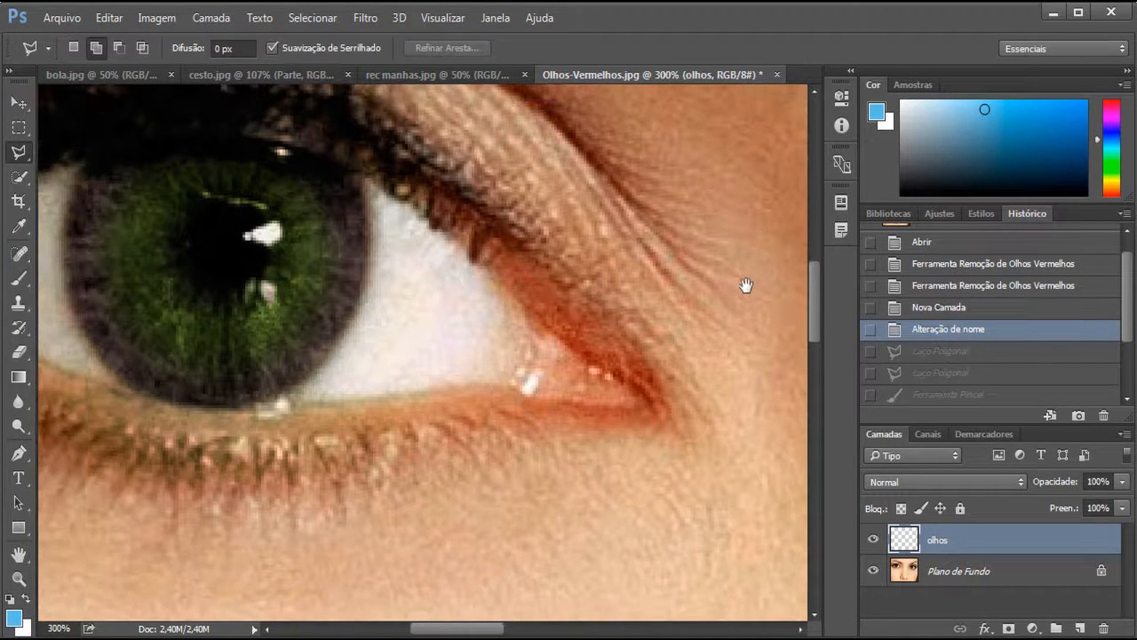
{"action": "key", "text": "ctrl+minus"}
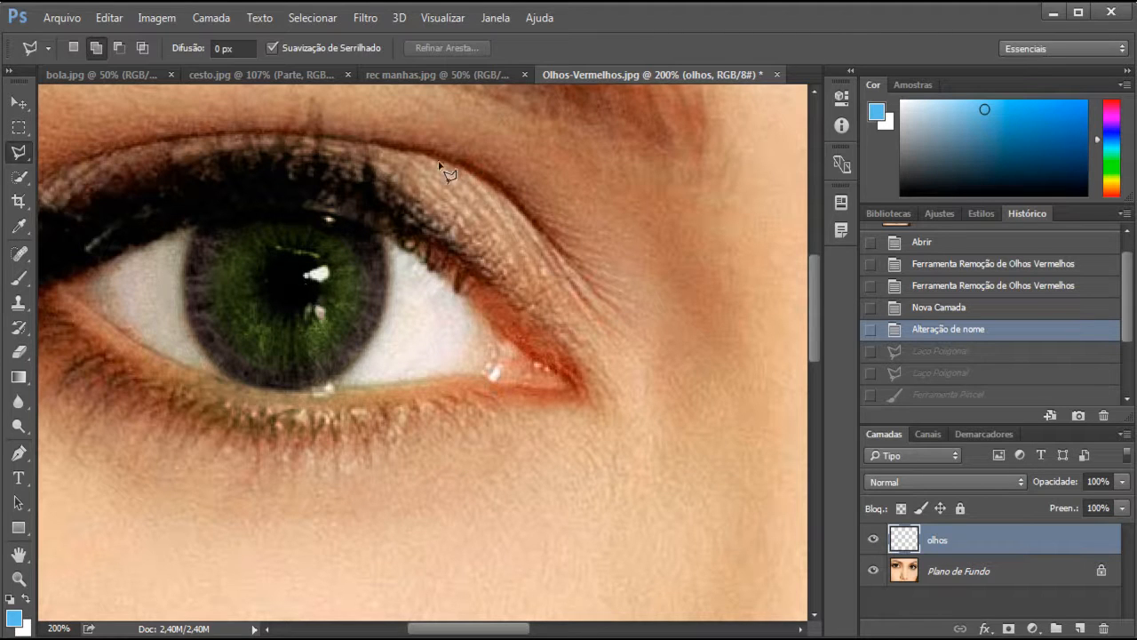
Compare the original Olhos-Vermelhos.jpg snapshot with the edited photo, returning to the "Alteração de nome" history state
{"action": "scroll", "coordinate": [1020, 261], "scroll_direction": "up", "scroll_amount": 1}
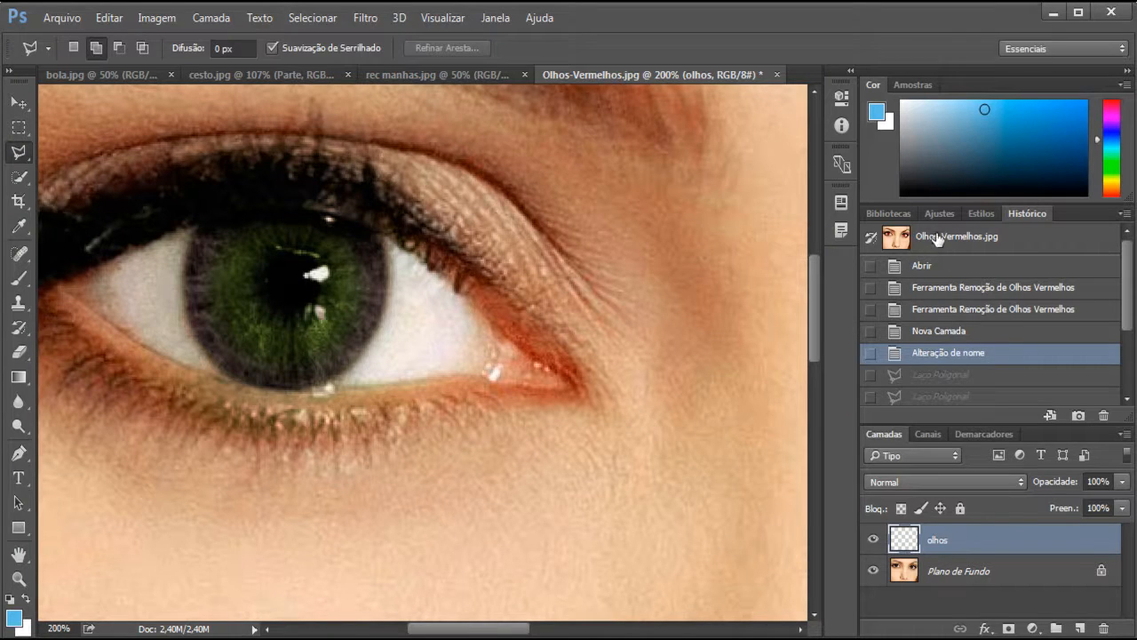
{"action": "left_click", "coordinate": [938, 238]}
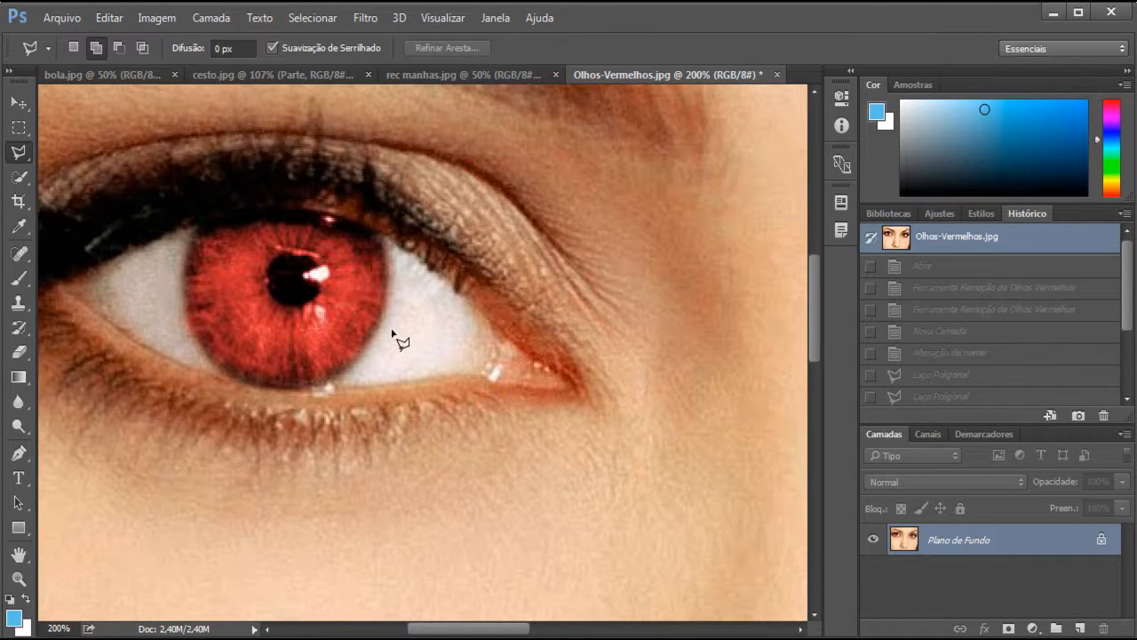
{"action": "key", "text": "ctrl+minus"}
{"action": "key", "text": "ctrl+minus"}
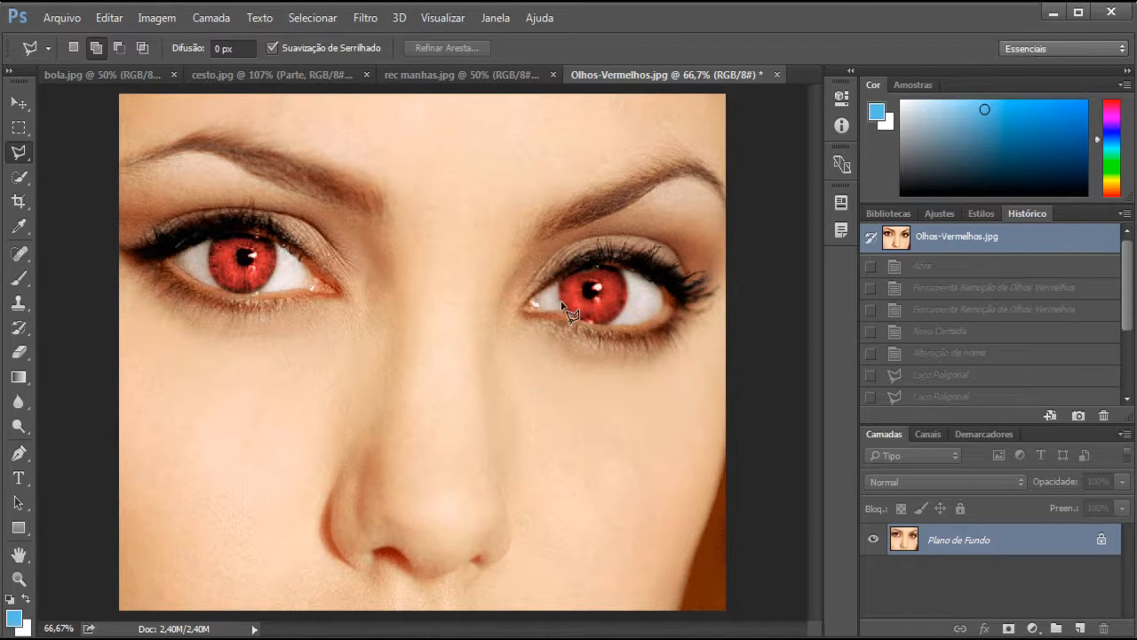
{"action": "left_click", "coordinate": [963, 359]}
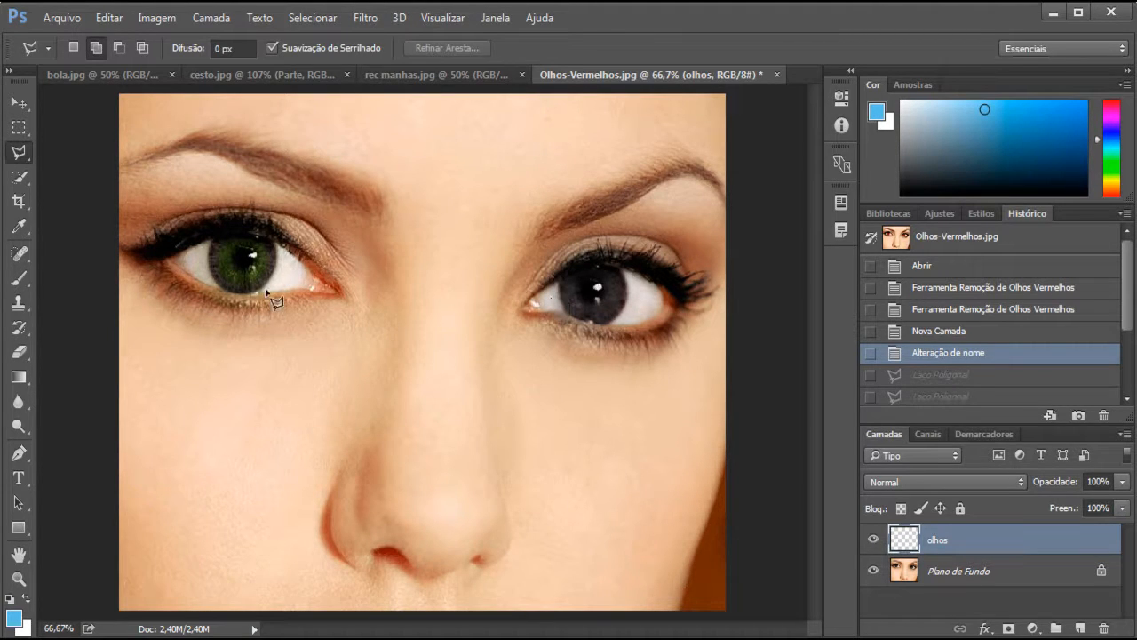
Outline the green-tinted iris with the Polygonal Lasso, following its edge all around and closing the selection
{"action": "key", "text": "ctrl+plus"}
{"action": "key", "text": "ctrl+plus"}
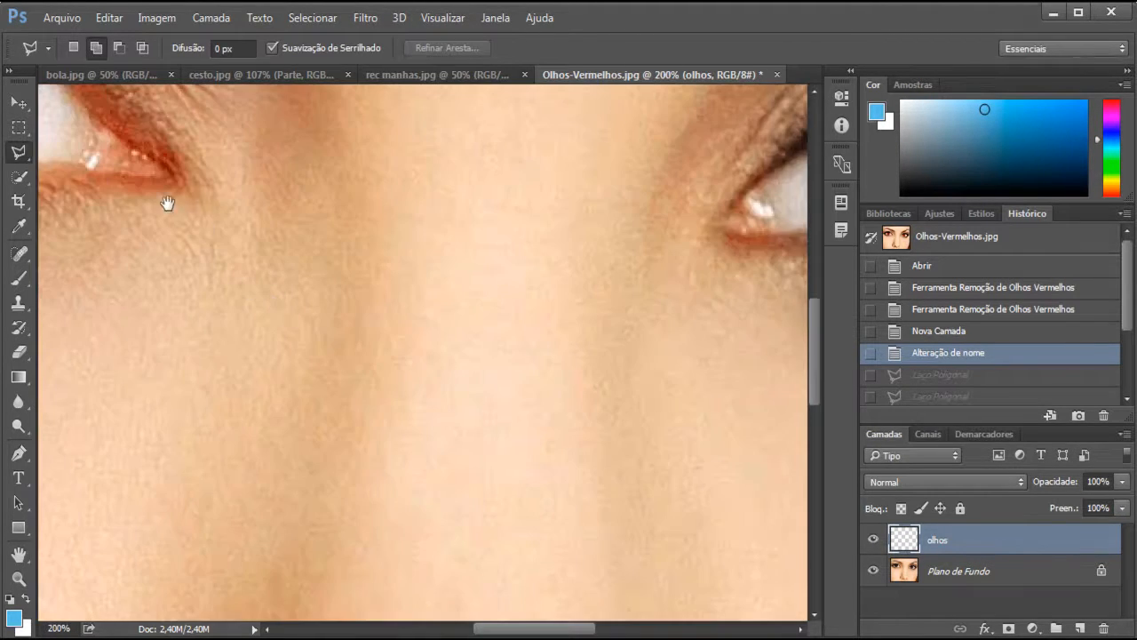
{"action": "left_click_drag", "start_coordinate": [168, 204], "coordinate": [406, 379]}
{"action": "left_click_drag", "start_coordinate": [284, 367], "coordinate": [339, 397]}
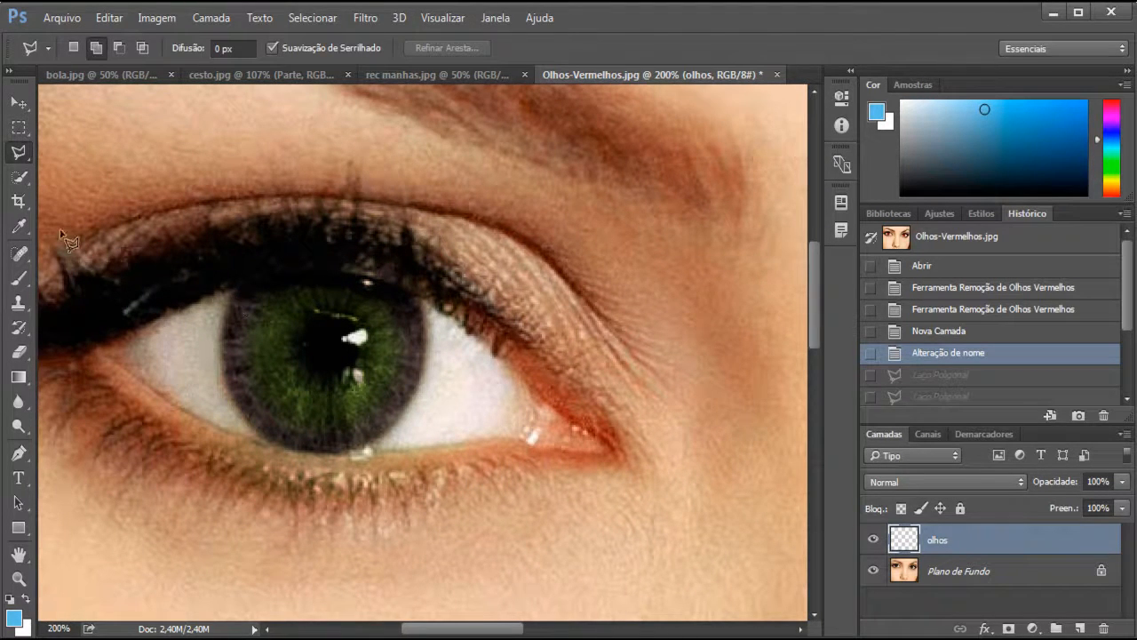
{"action": "left_click", "coordinate": [236, 293]}
{"action": "left_click", "coordinate": [224, 309]}
{"action": "left_click", "coordinate": [220, 330]}
{"action": "left_click", "coordinate": [222, 357]}
{"action": "left_click", "coordinate": [224, 379]}
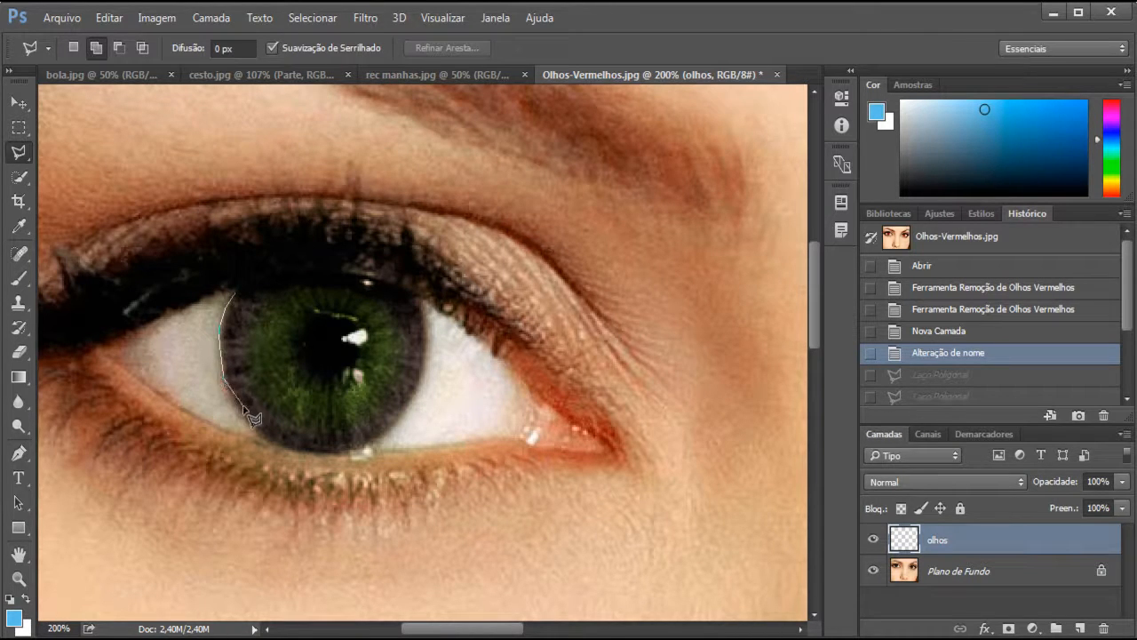
{"action": "left_click", "coordinate": [234, 401]}
{"action": "left_click", "coordinate": [252, 424]}
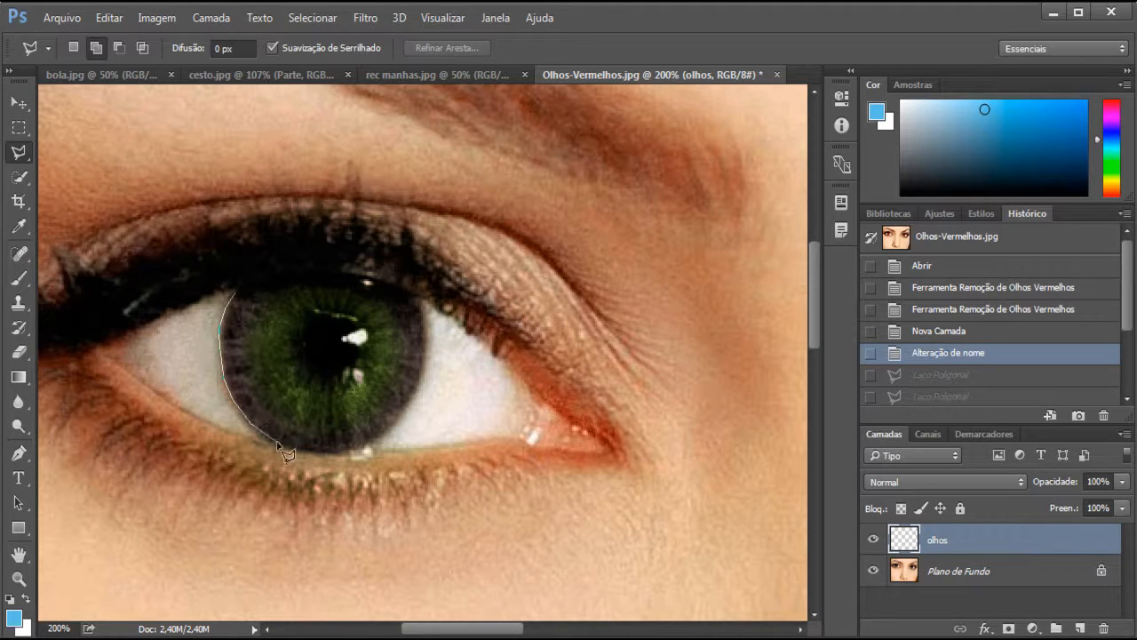
{"action": "left_click", "coordinate": [286, 444]}
{"action": "left_click", "coordinate": [330, 452]}
{"action": "left_click", "coordinate": [391, 433]}
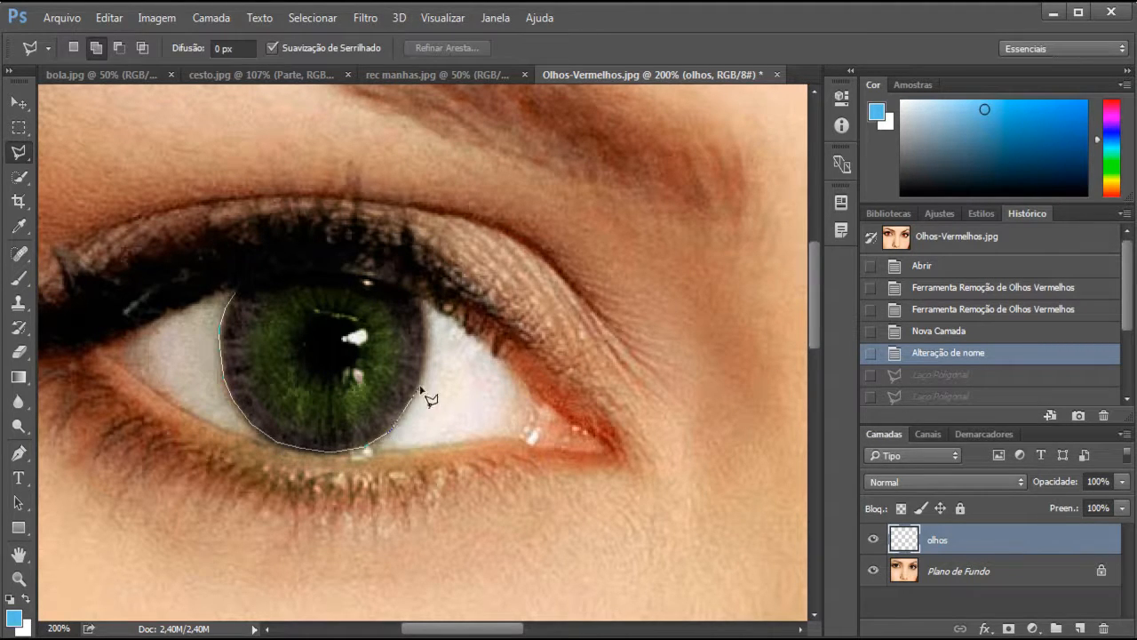
{"action": "left_click", "coordinate": [425, 374]}
{"action": "left_click", "coordinate": [427, 315]}
{"action": "left_click", "coordinate": [392, 278]}
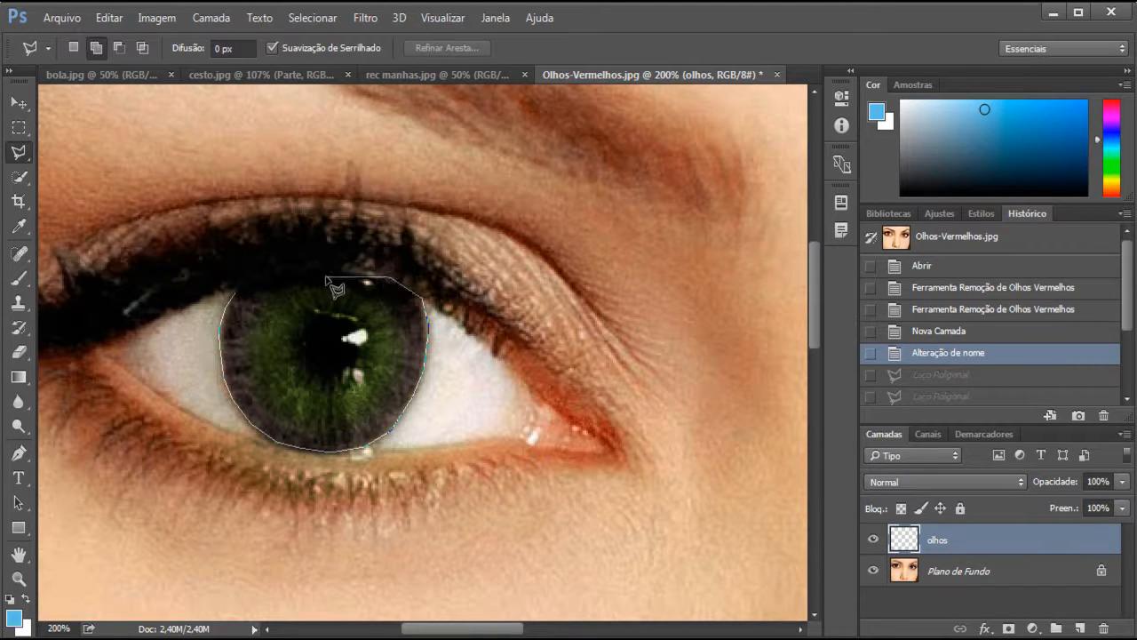
{"action": "left_click", "coordinate": [350, 267]}
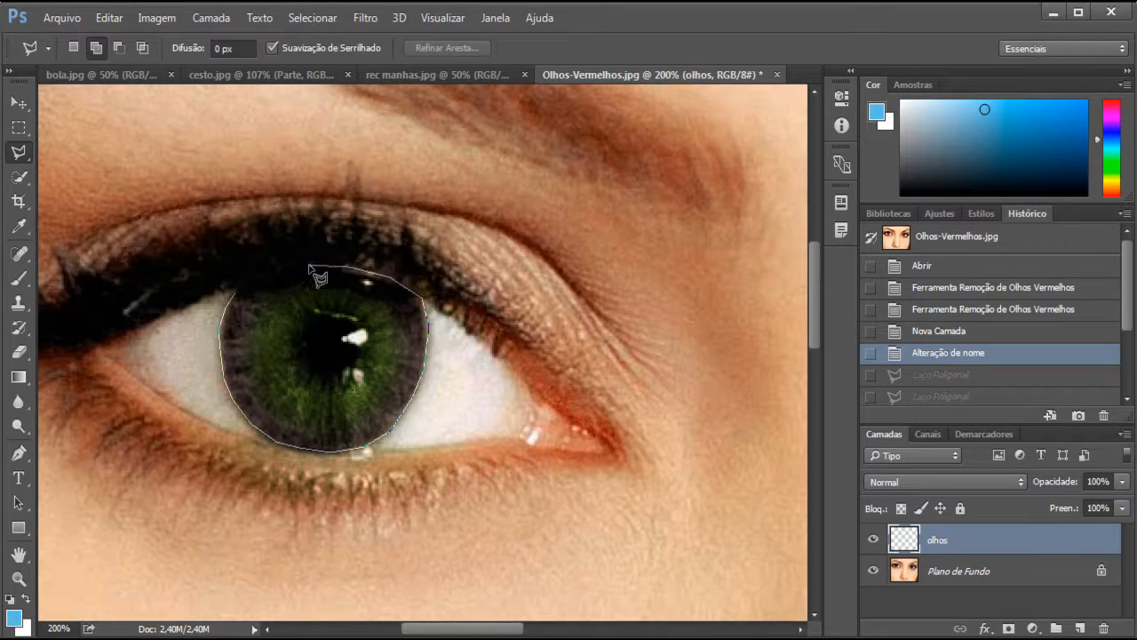
{"action": "left_click", "coordinate": [237, 292]}
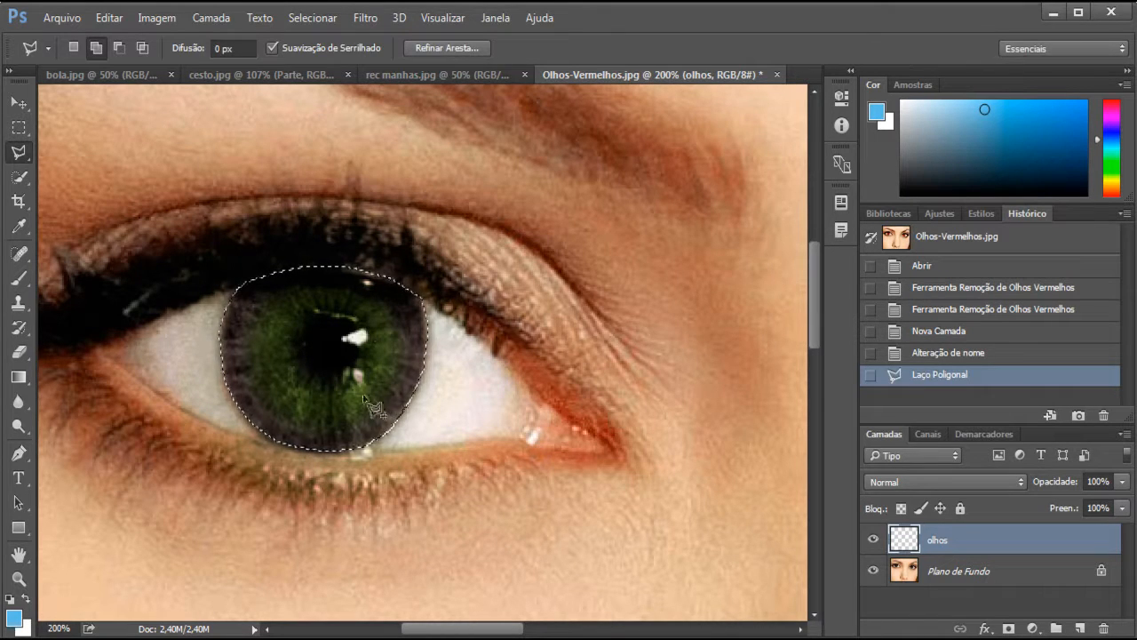
Desaturate the selected iris on the Plano de Fundo layer with a Hue/Saturation adjustment, setting the saturation to about -78
{"action": "left_click", "coordinate": [959, 573]}
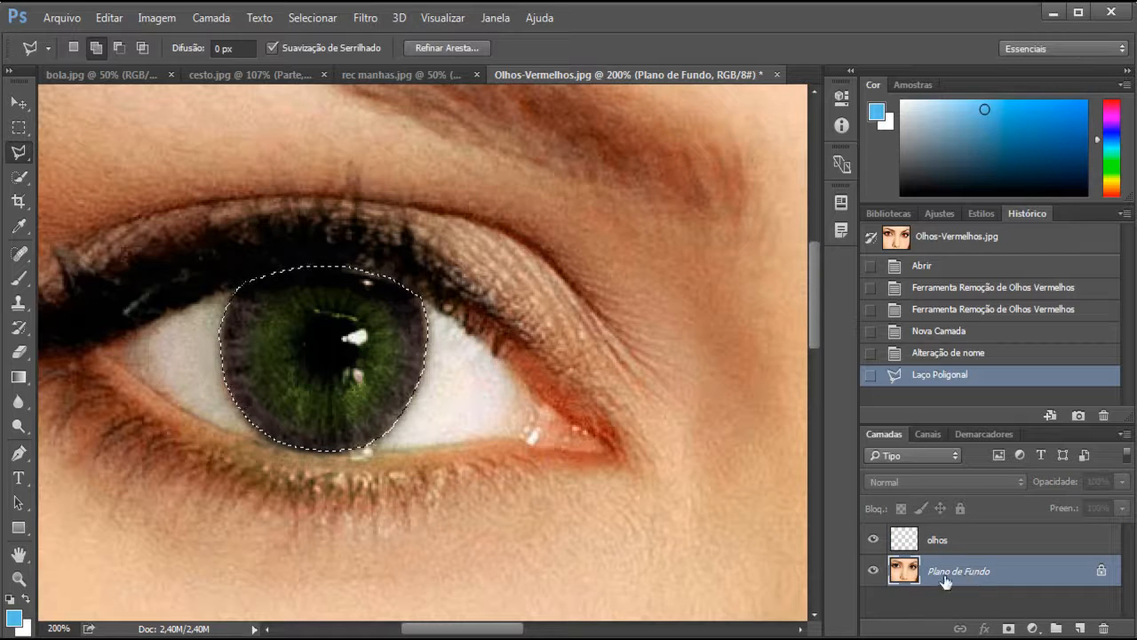
{"action": "left_click", "coordinate": [954, 547]}
{"action": "left_click", "coordinate": [956, 578]}
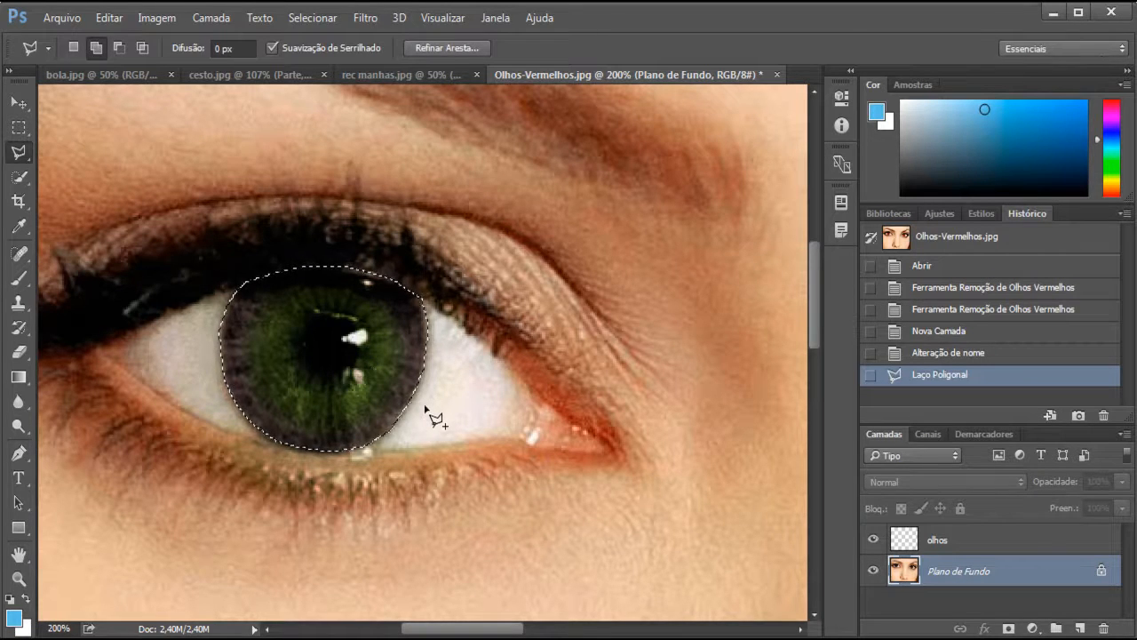
{"action": "key", "text": "ctrl+u"}
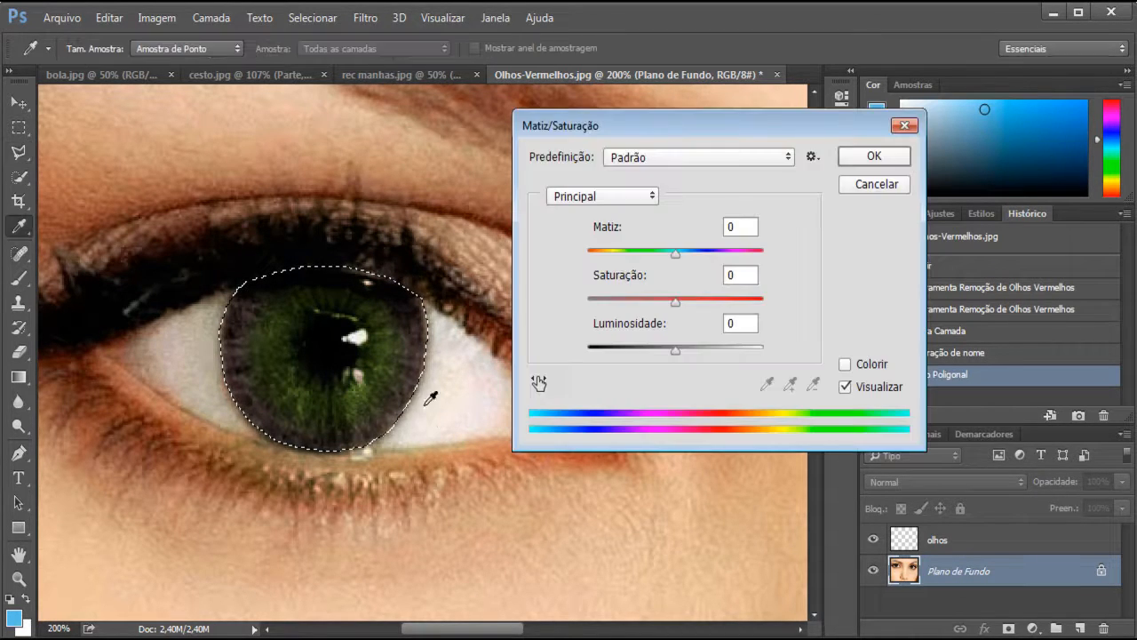
{"action": "left_click_drag", "start_coordinate": [594, 123], "coordinate": [537, 130]}
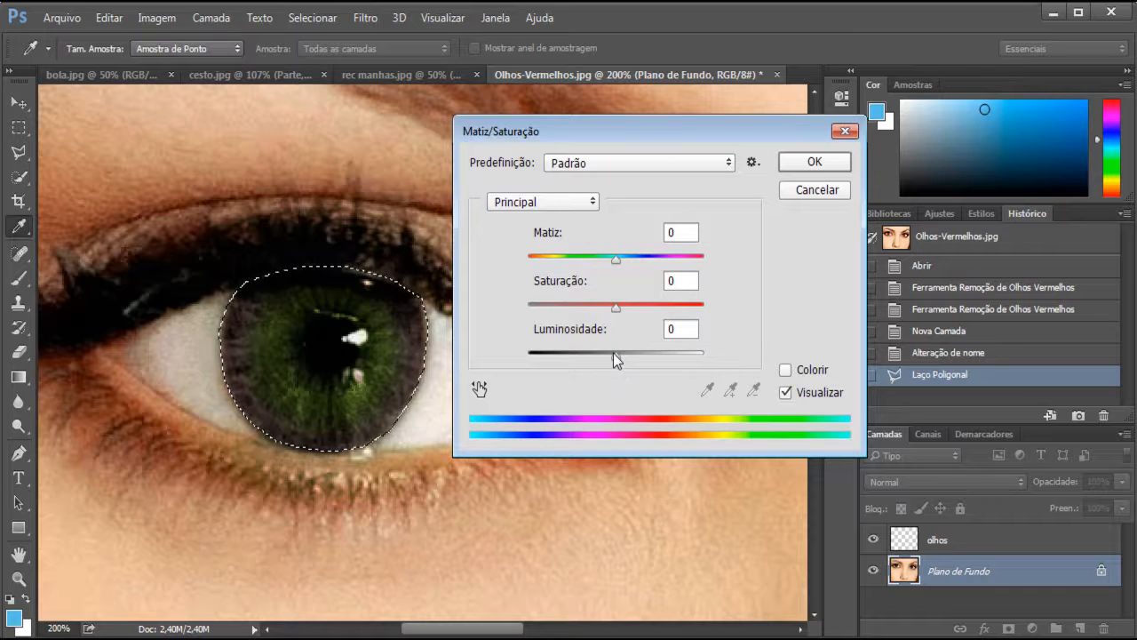
{"action": "left_click_drag", "start_coordinate": [618, 308], "coordinate": [547, 309]}
{"action": "left_click_drag", "start_coordinate": [625, 129], "coordinate": [589, 338]}
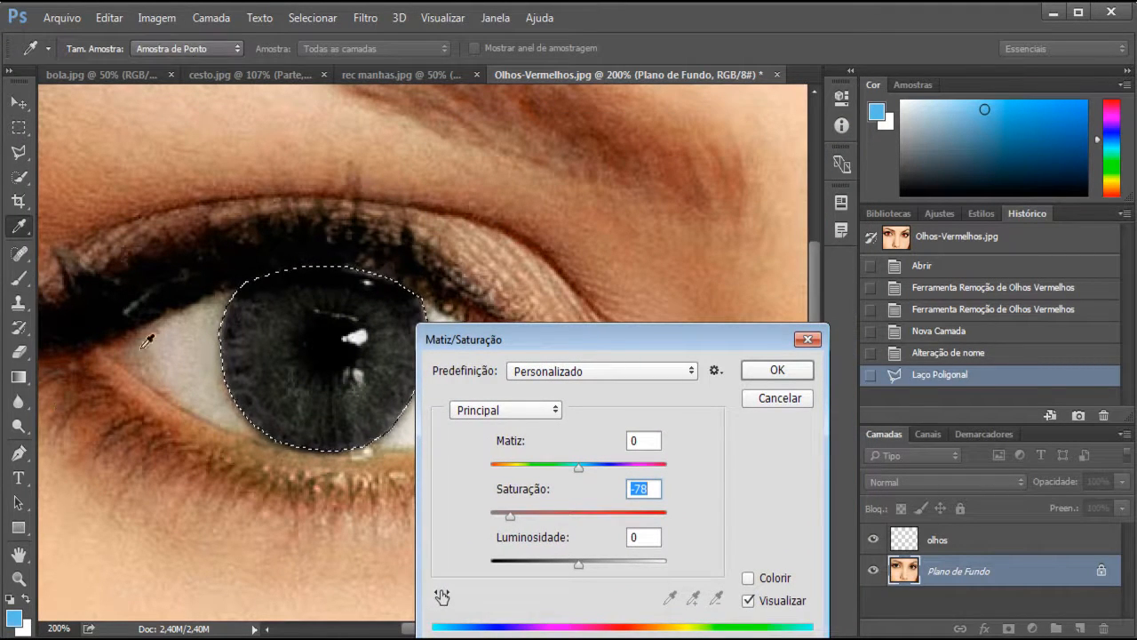
{"action": "left_click_drag", "start_coordinate": [546, 339], "coordinate": [548, 196]}
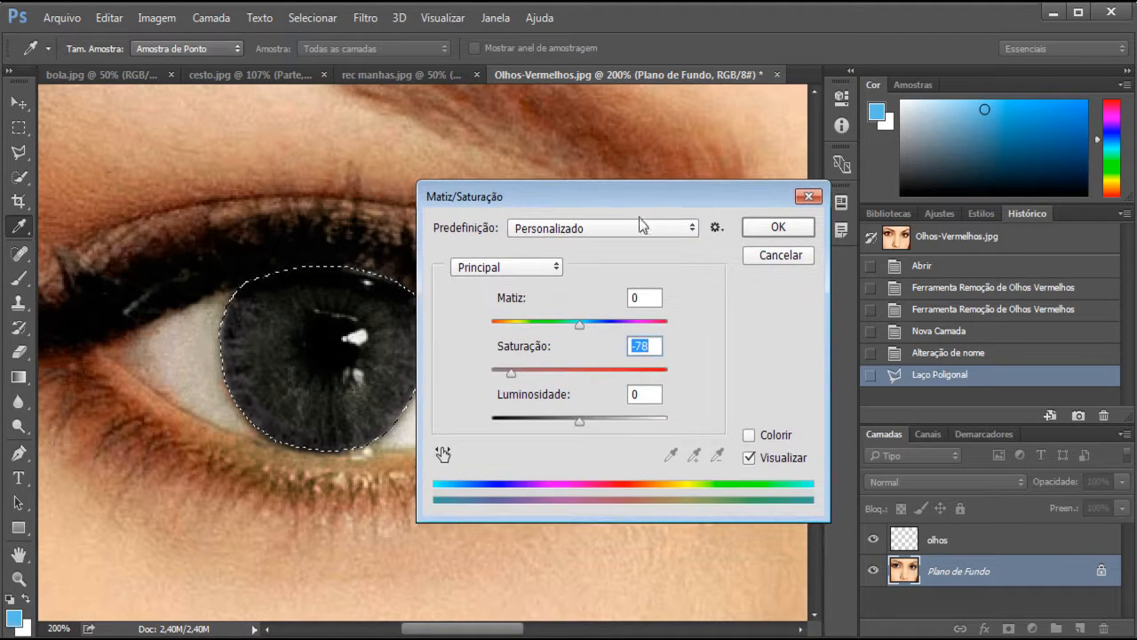
{"action": "key", "text": "ctrl+minus"}
{"action": "key", "text": "ctrl+minus"}
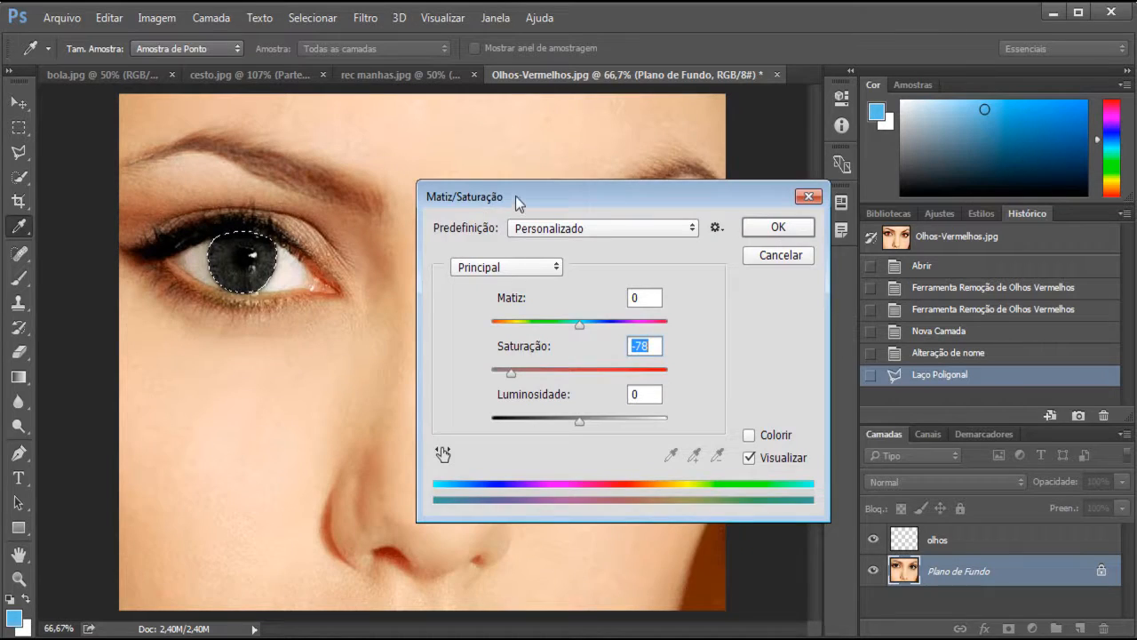
{"action": "left_click_drag", "start_coordinate": [518, 201], "coordinate": [397, 382]}
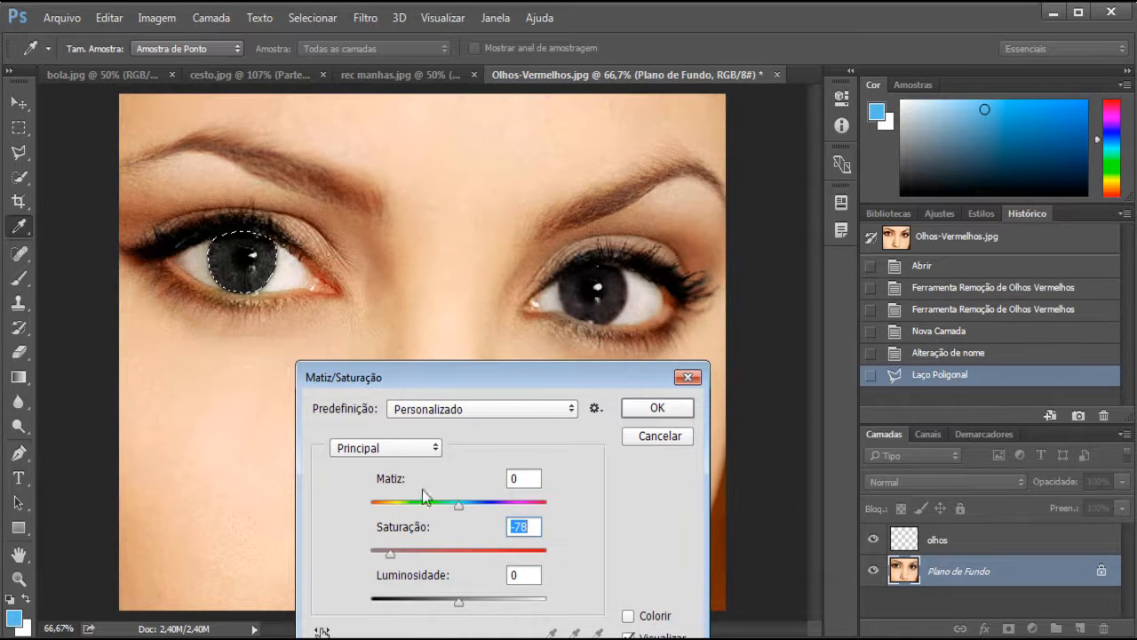
{"action": "left_click_drag", "start_coordinate": [391, 554], "coordinate": [392, 554]}
{"action": "left_click", "coordinate": [637, 412]}
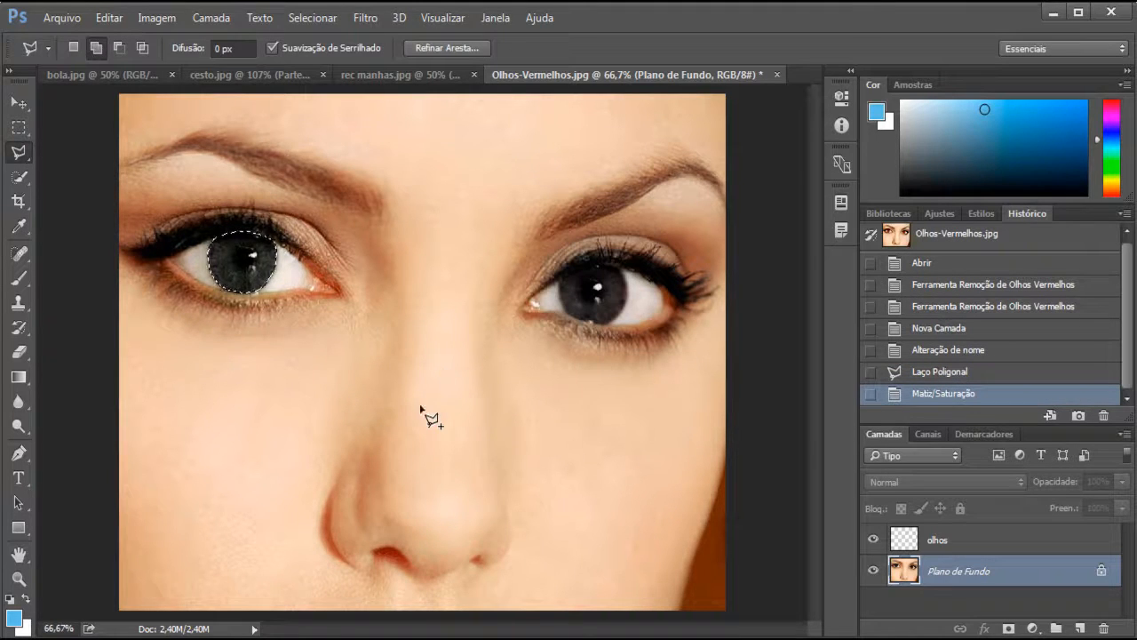
Add the other eye's iris to the selection by tracing its edge with the Polygonal Lasso
{"action": "key", "text": "ctrl+plus"}
{"action": "key", "text": "ctrl+plus"}
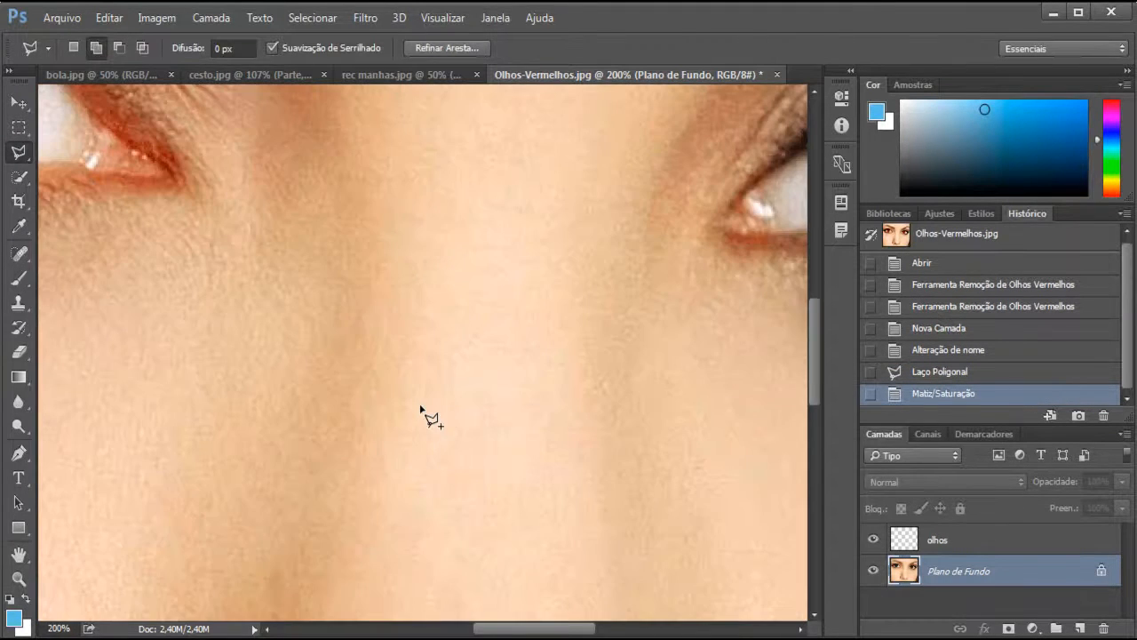
{"action": "left_click_drag", "start_coordinate": [343, 366], "coordinate": [18, 497]}
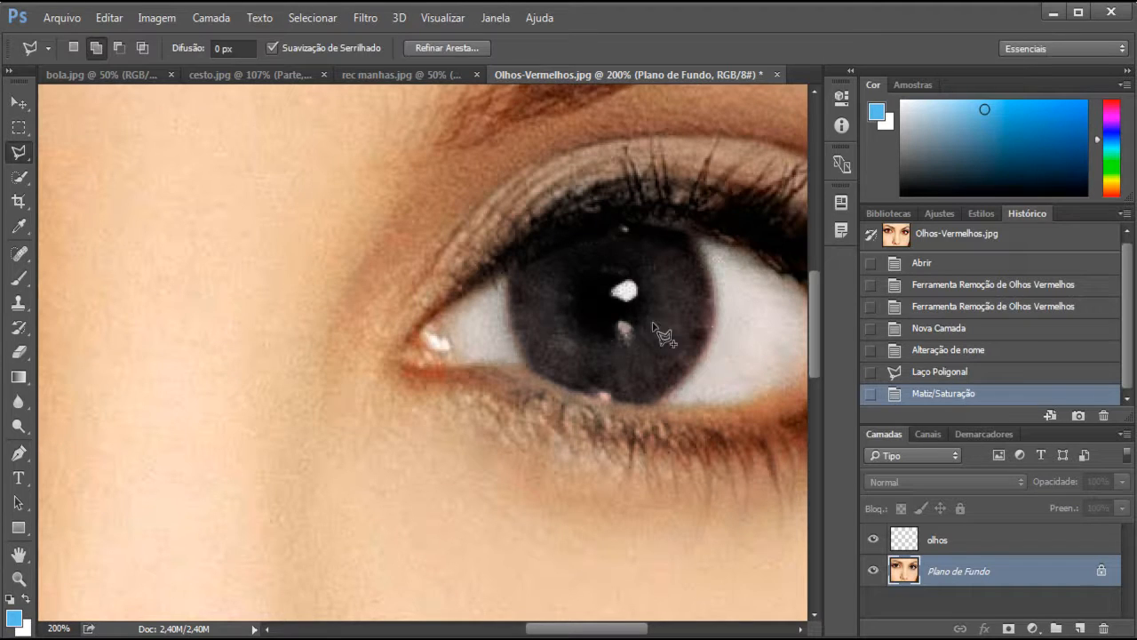
{"action": "left_click", "coordinate": [506, 275]}
{"action": "left_click", "coordinate": [508, 308]}
{"action": "left_click", "coordinate": [513, 327]}
{"action": "left_click", "coordinate": [521, 354]}
{"action": "left_click", "coordinate": [533, 368]}
{"action": "left_click", "coordinate": [557, 384]}
{"action": "left_click", "coordinate": [605, 397]}
{"action": "left_click", "coordinate": [663, 402]}
{"action": "left_click", "coordinate": [691, 380]}
{"action": "left_click", "coordinate": [710, 347]}
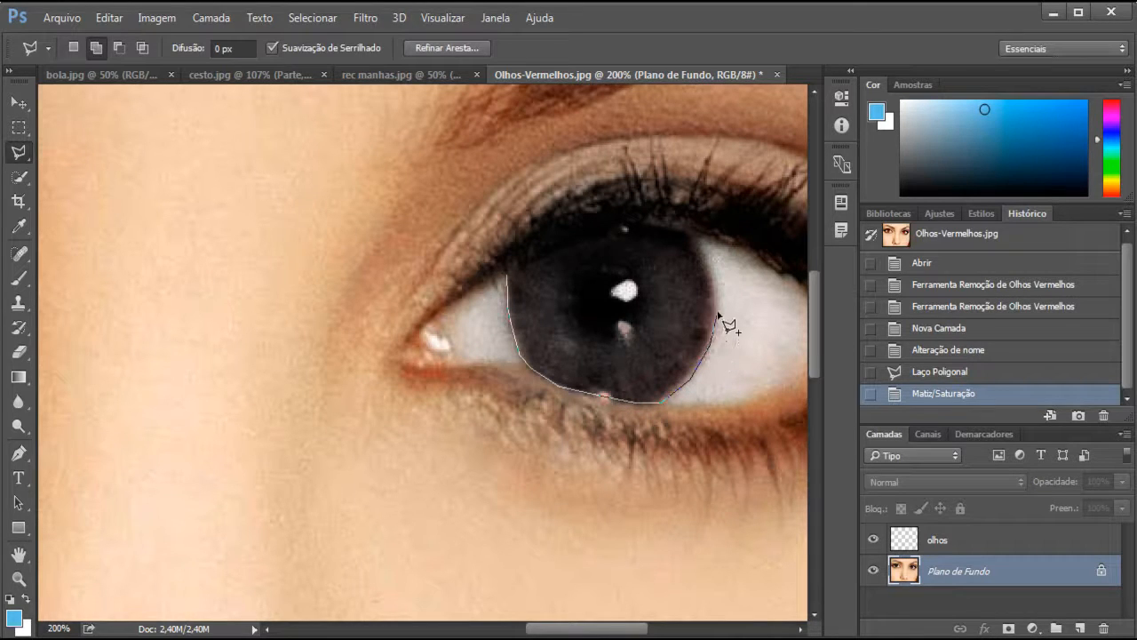
{"action": "left_click", "coordinate": [717, 311]}
{"action": "left_click", "coordinate": [709, 267]}
{"action": "left_click", "coordinate": [692, 231]}
{"action": "left_click", "coordinate": [658, 212]}
{"action": "left_click", "coordinate": [621, 214]}
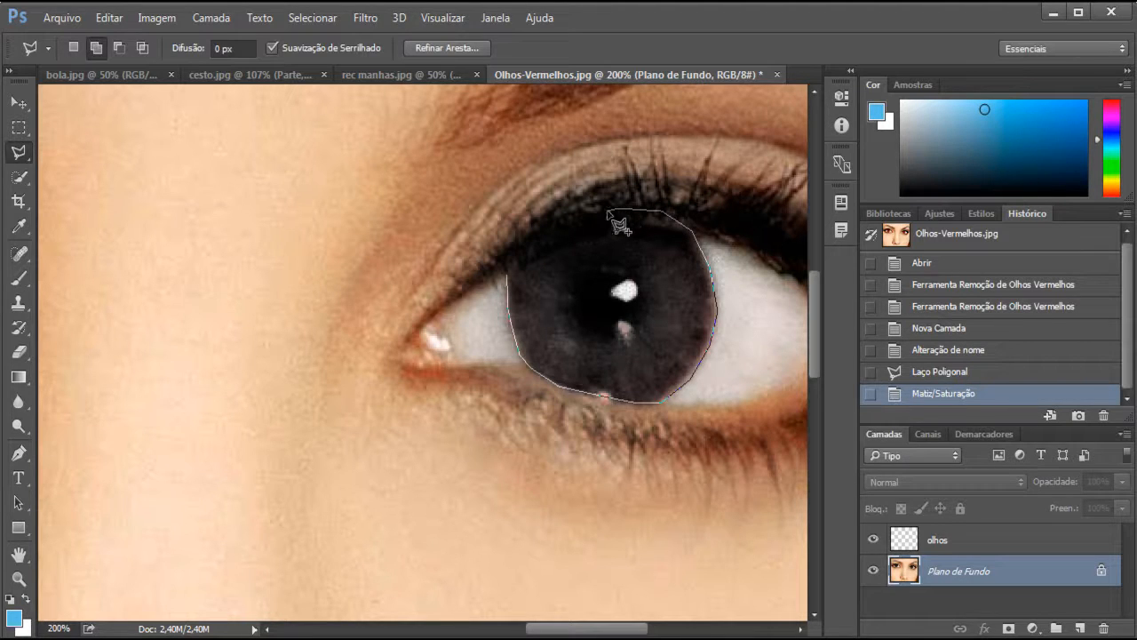
{"action": "left_click", "coordinate": [510, 271]}
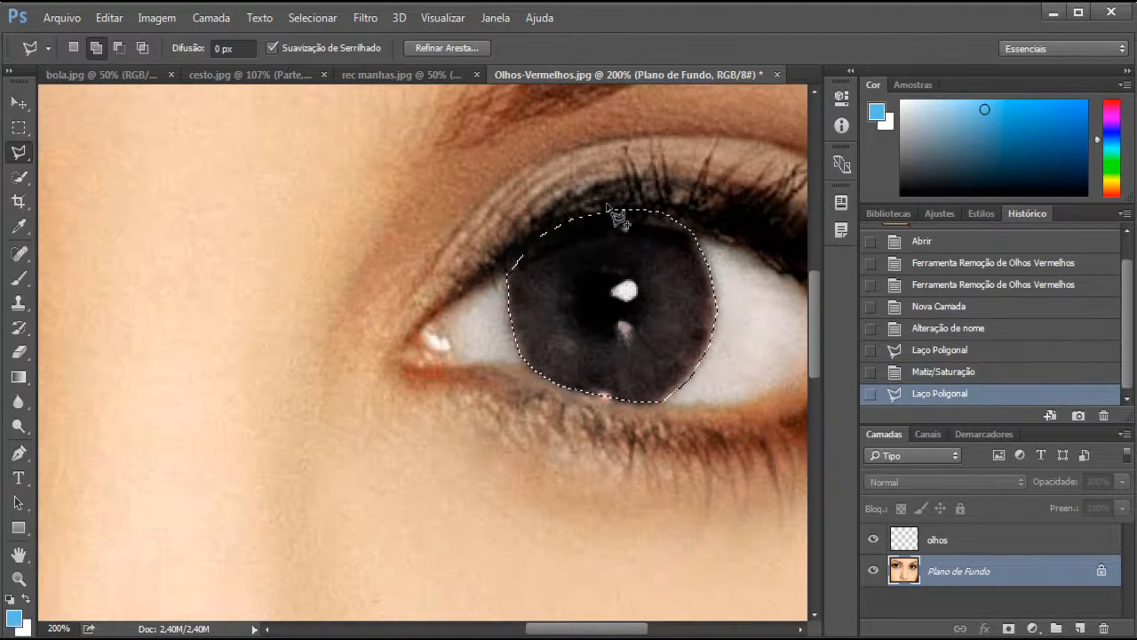
Make the olhos layer active while keeping both irises selected
{"action": "key", "text": "ctrl+minus"}
{"action": "key", "text": "ctrl+minus"}
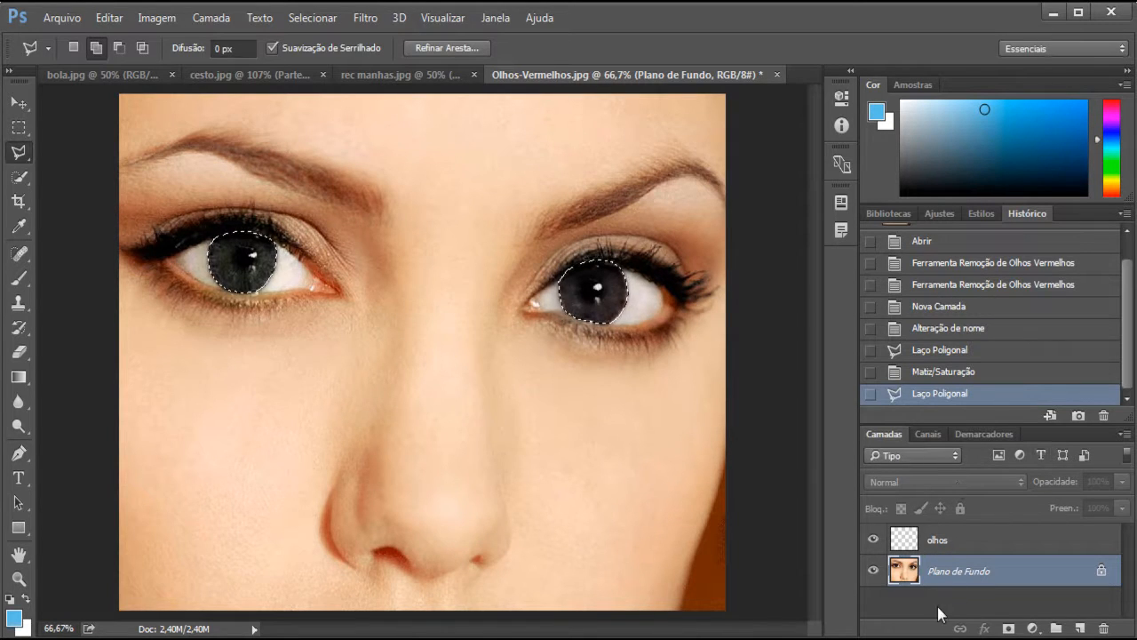
{"action": "left_click", "coordinate": [954, 543]}
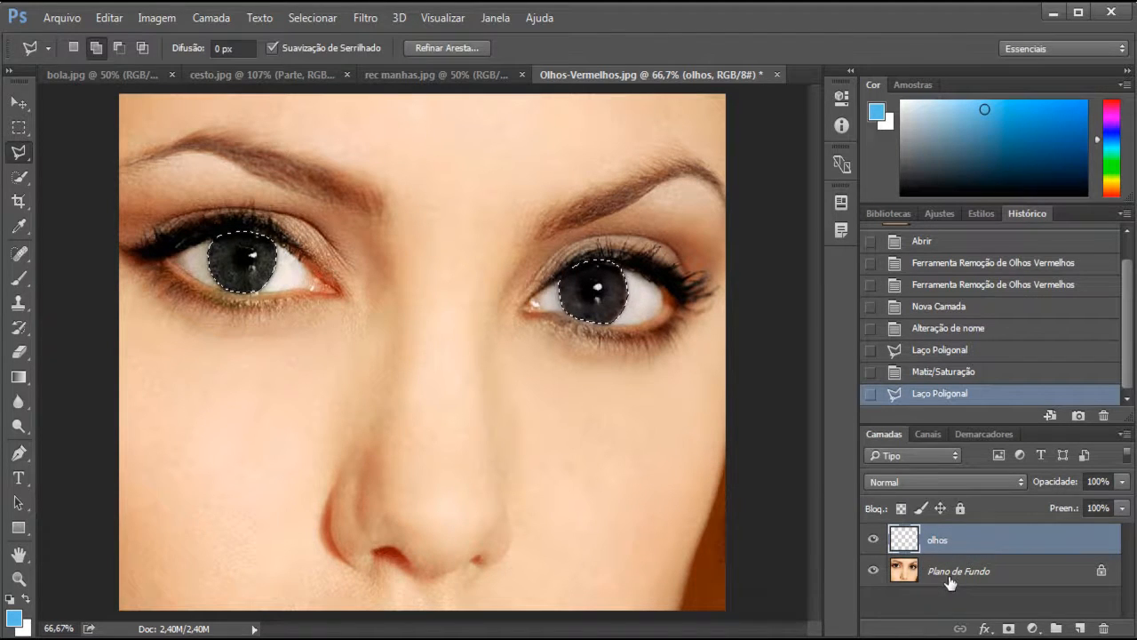
{"action": "left_click", "coordinate": [952, 578]}
{"action": "left_click", "coordinate": [953, 543]}
Activate the regular Brush tool (Ferramenta Pincel) for painting the selected irises
{"action": "left_click", "coordinate": [21, 256]}
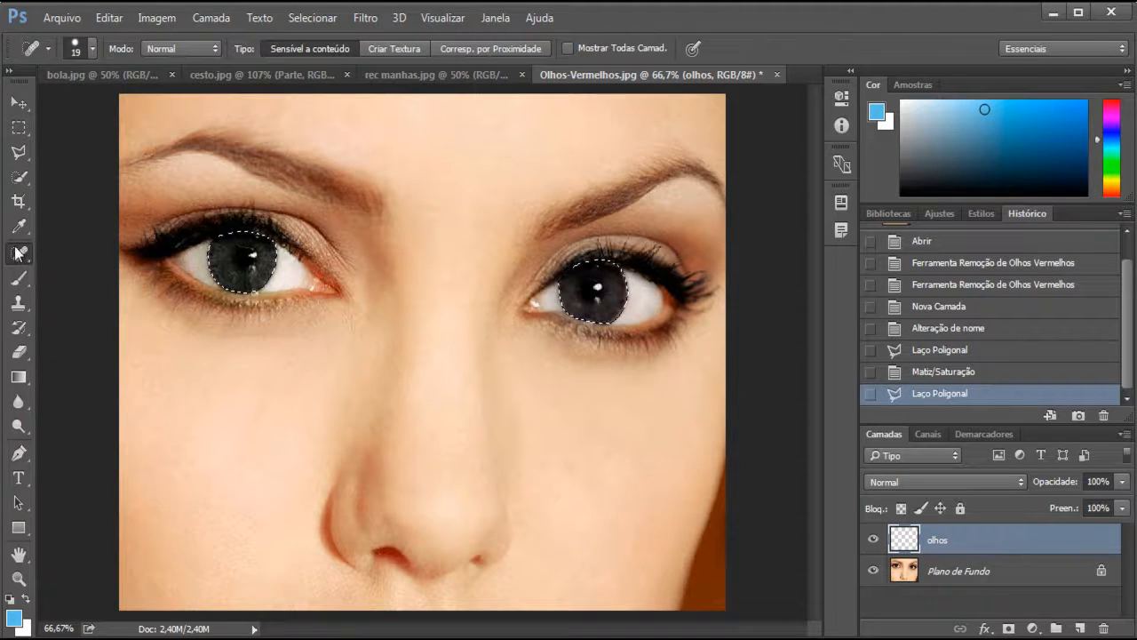
{"action": "left_click", "coordinate": [19, 278]}
{"action": "left_click", "coordinate": [22, 256]}
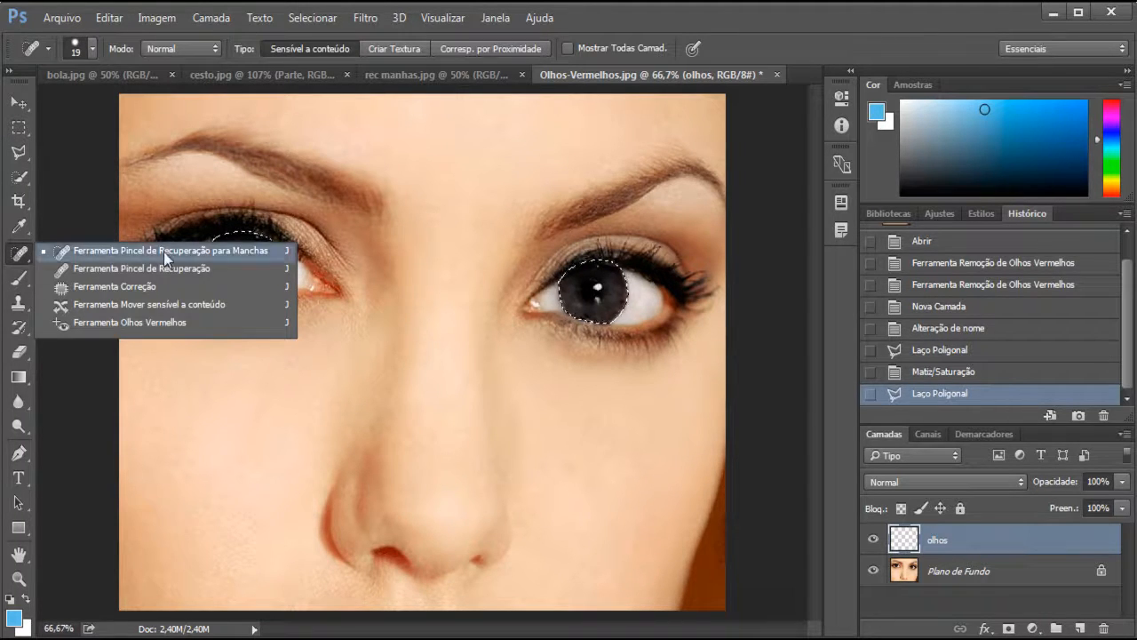
{"action": "left_click", "coordinate": [20, 278]}
{"action": "right_click", "coordinate": [20, 278]}
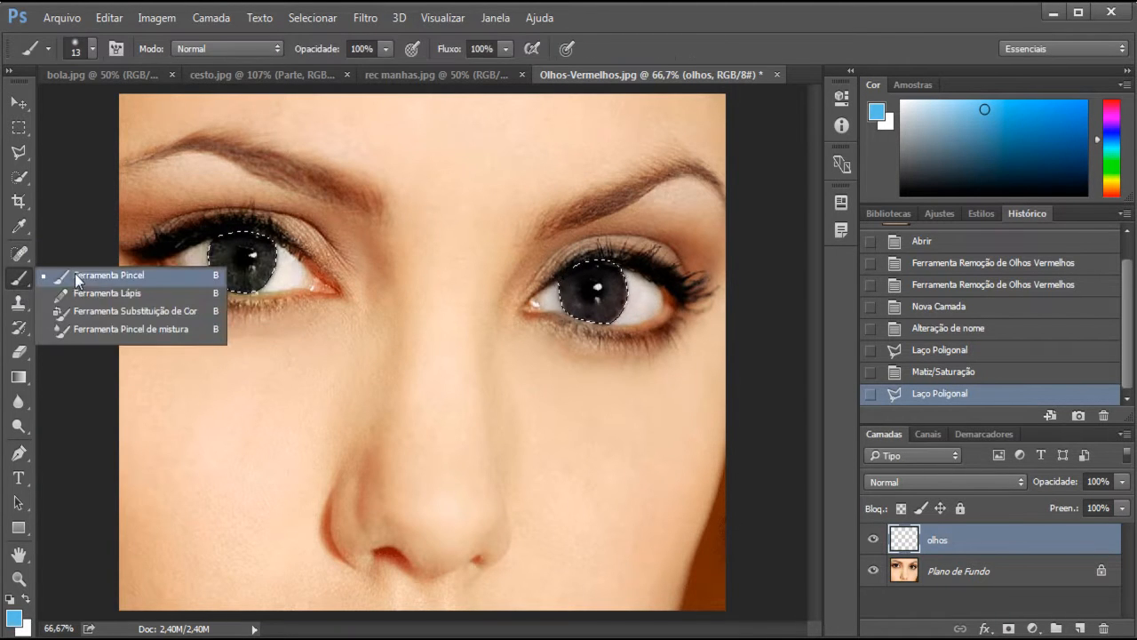
{"action": "left_click", "coordinate": [148, 278]}
{"action": "right_click", "coordinate": [19, 278]}
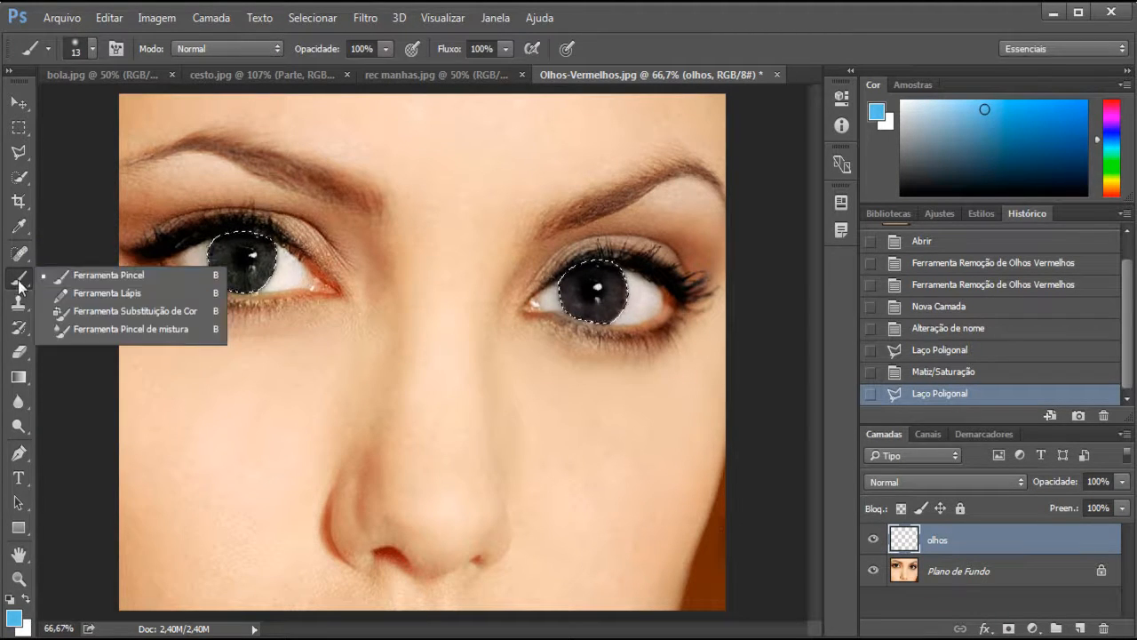
{"action": "left_click", "coordinate": [86, 272]}
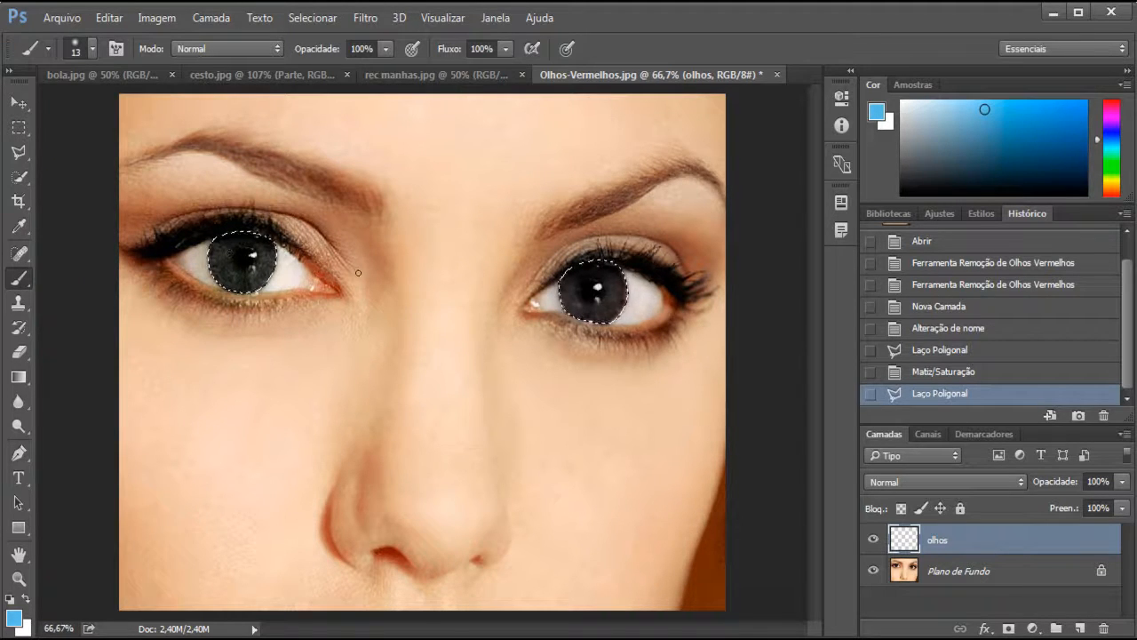
Enlarge the soft brush tip to 222 px, keeping its hardness at 0%
{"action": "right_click", "coordinate": [401, 235]}
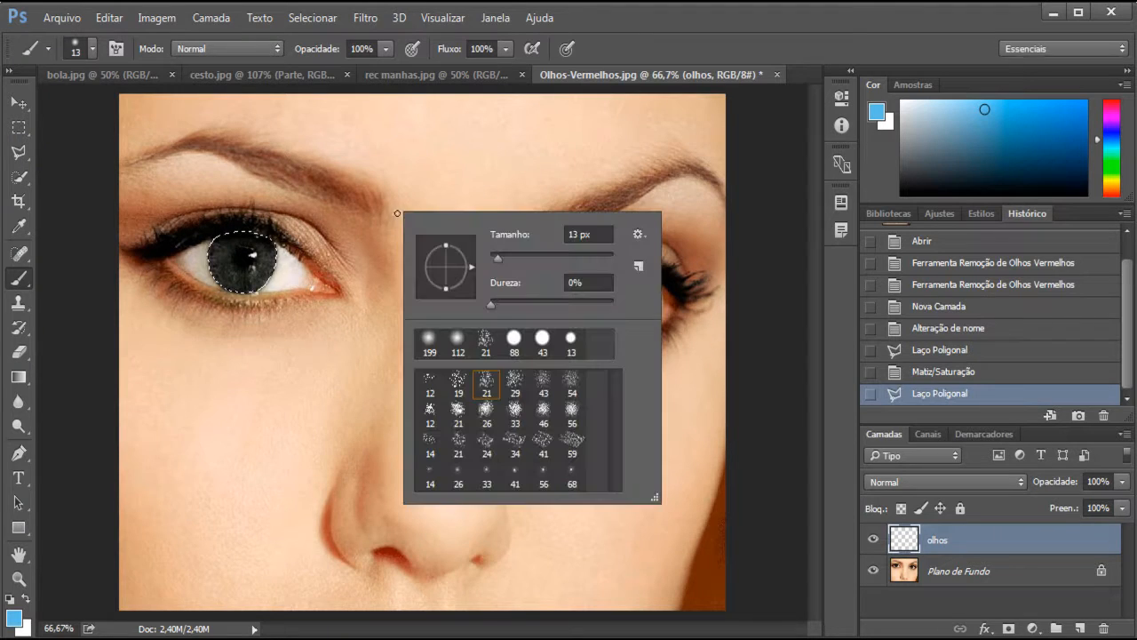
{"action": "left_click_drag", "start_coordinate": [503, 259], "coordinate": [573, 259]}
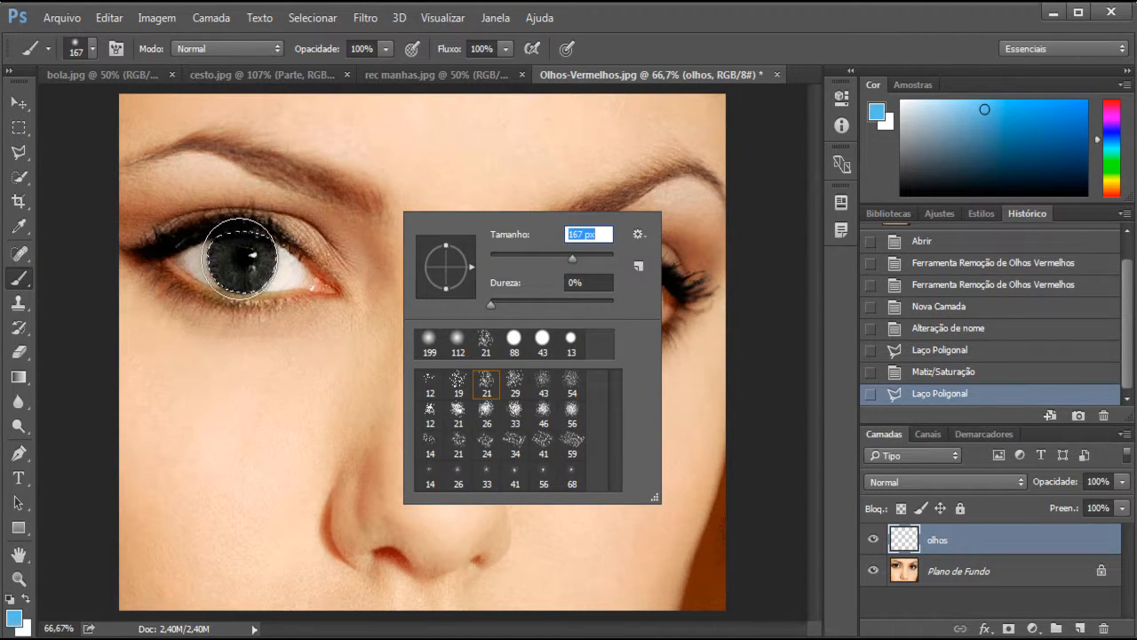
{"action": "left_click_drag", "start_coordinate": [578, 261], "coordinate": [583, 262]}
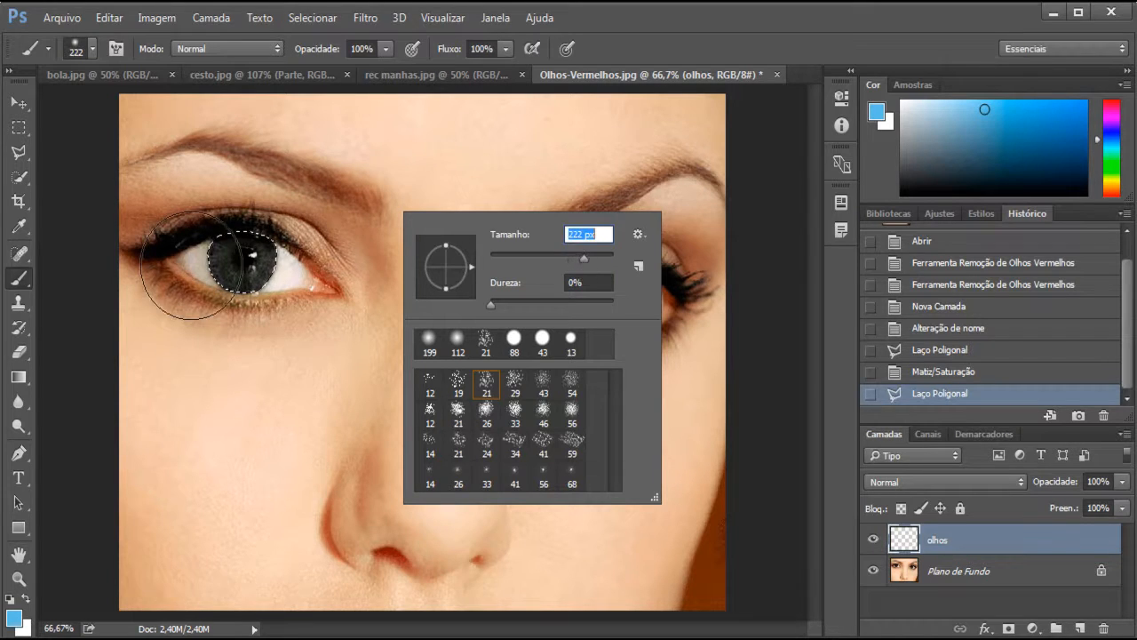
{"action": "left_click", "coordinate": [684, 15]}
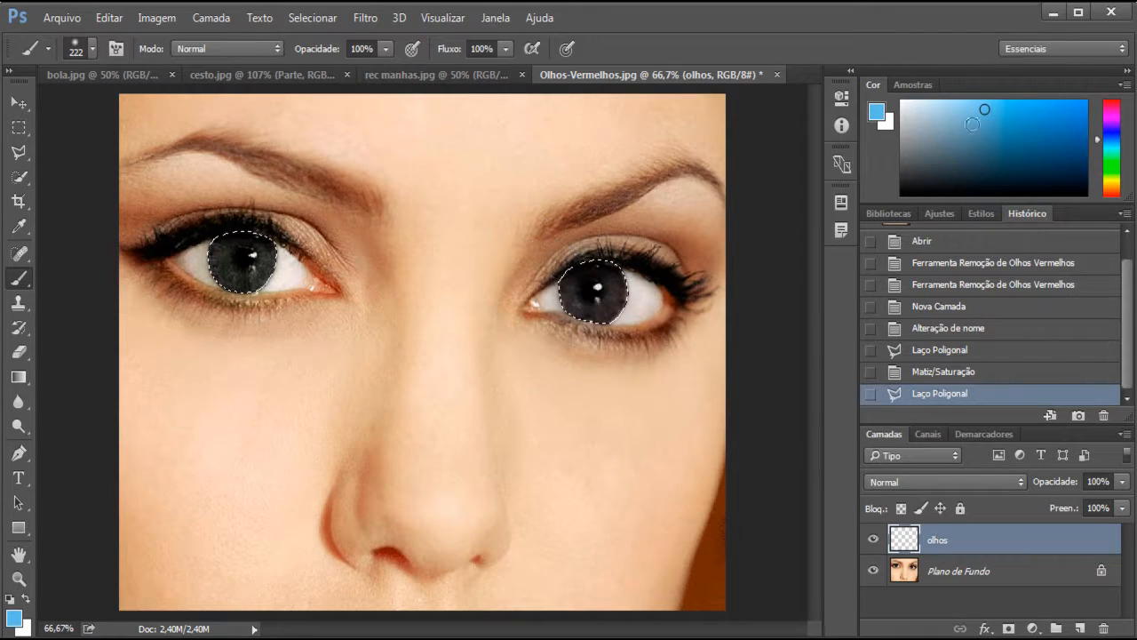
Choose a more saturated bright blue as the foreground colour and lower the brush opacity to 46%
{"action": "left_click_drag", "start_coordinate": [986, 111], "coordinate": [1034, 105]}
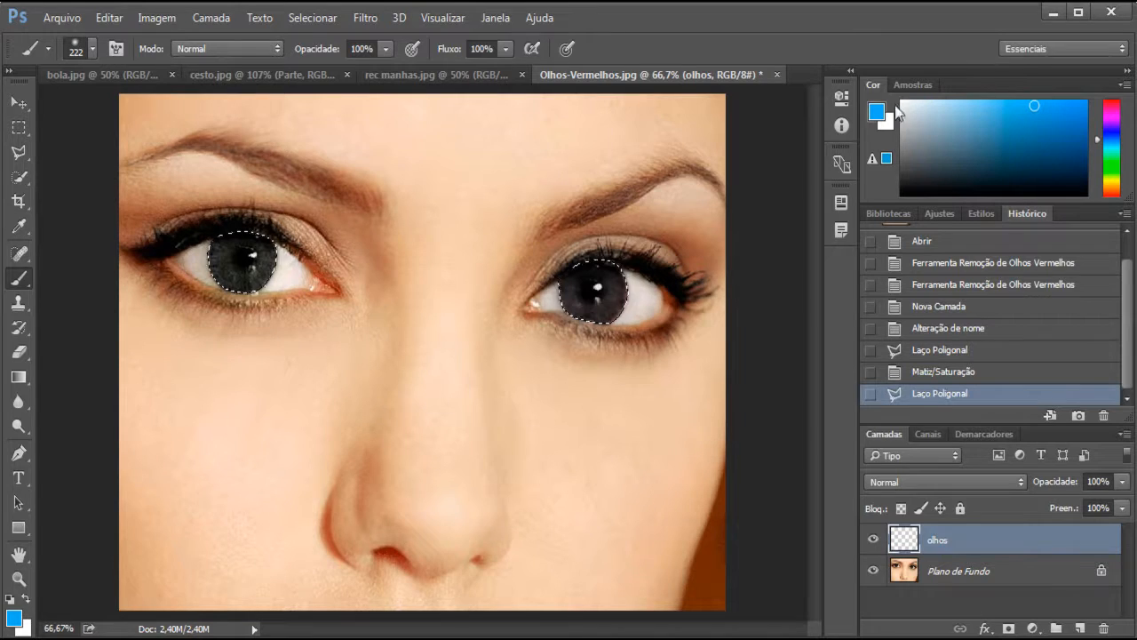
{"action": "left_click", "coordinate": [386, 49]}
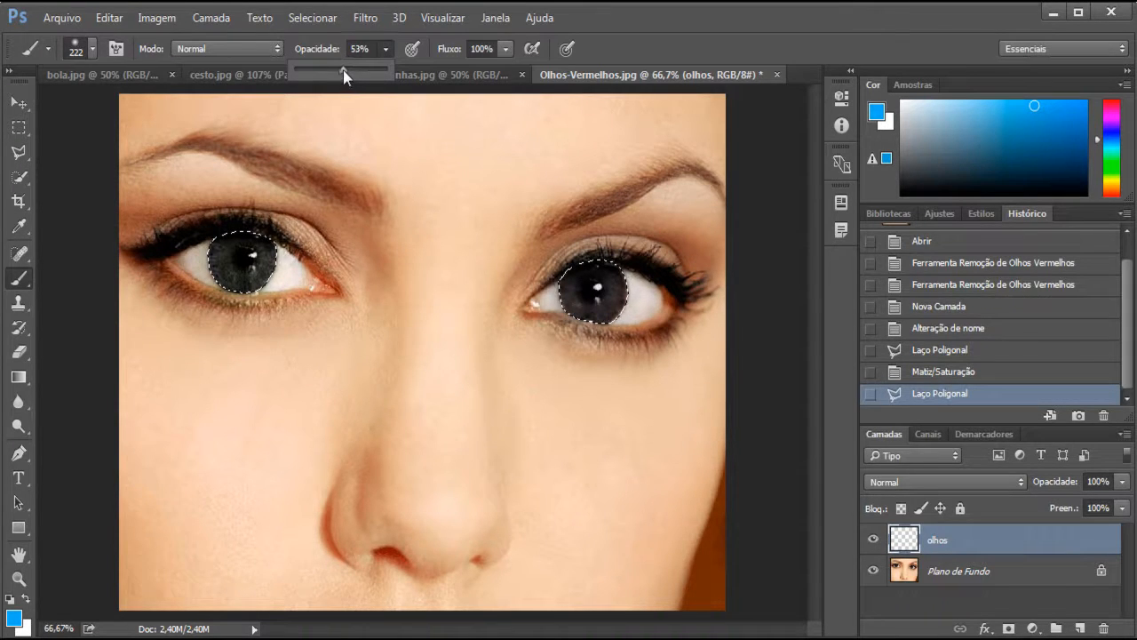
{"action": "left_click_drag", "start_coordinate": [343, 69], "coordinate": [339, 69]}
Try dabbing blue over the first iris on the olhos layer, and revert the history to the last Laço Poligonal state
{"action": "left_click", "coordinate": [239, 250]}
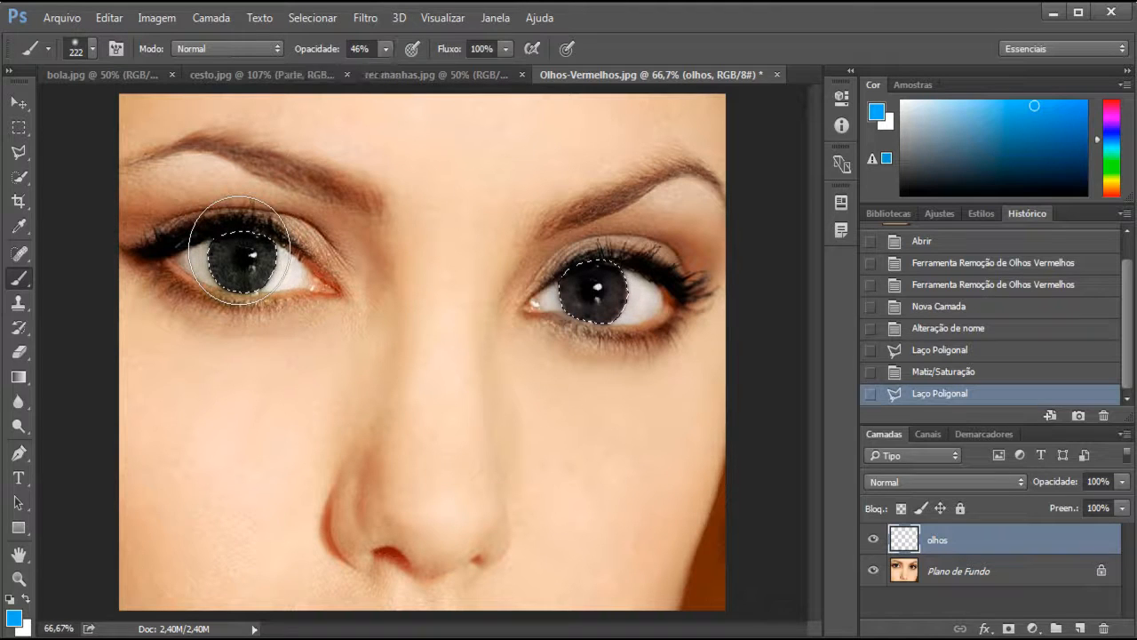
{"action": "left_click", "coordinate": [239, 254]}
{"action": "left_click", "coordinate": [241, 254]}
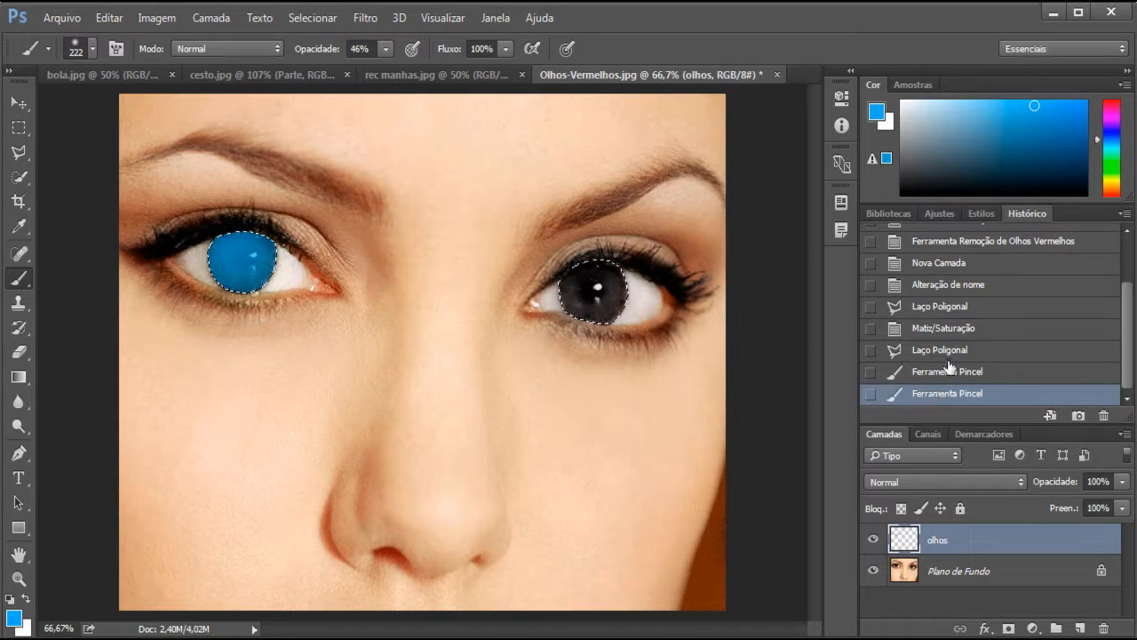
{"action": "left_click", "coordinate": [947, 351]}
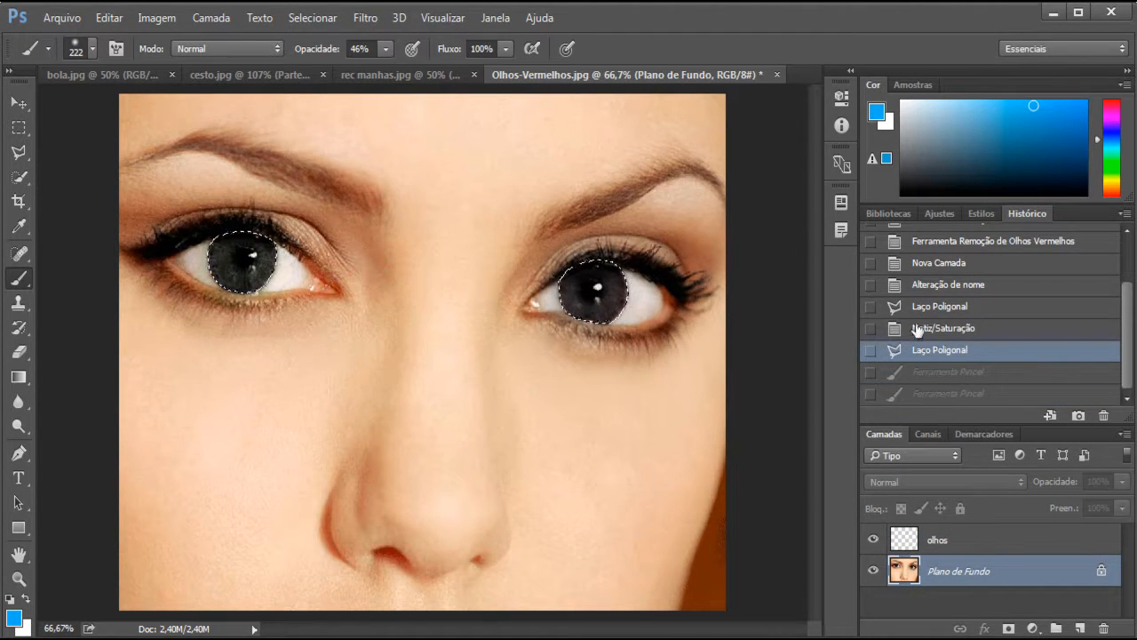
Try painting both irises blue directly on the Plano de Fundo layer, and revert to the state before those brush strokes
{"action": "left_click", "coordinate": [241, 264]}
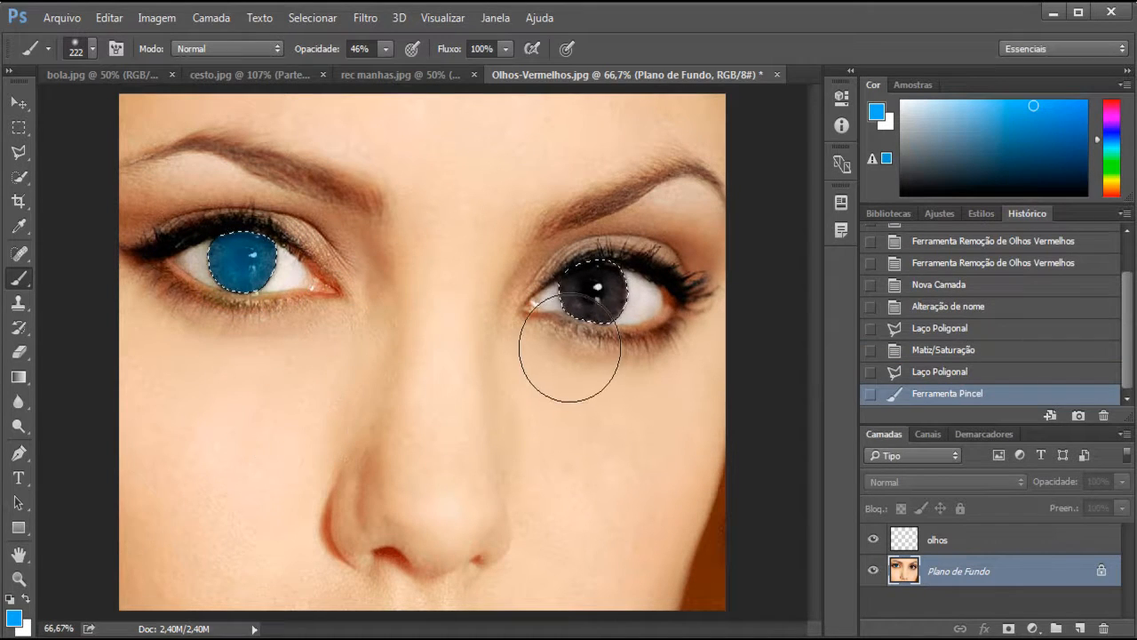
{"action": "left_click", "coordinate": [592, 290]}
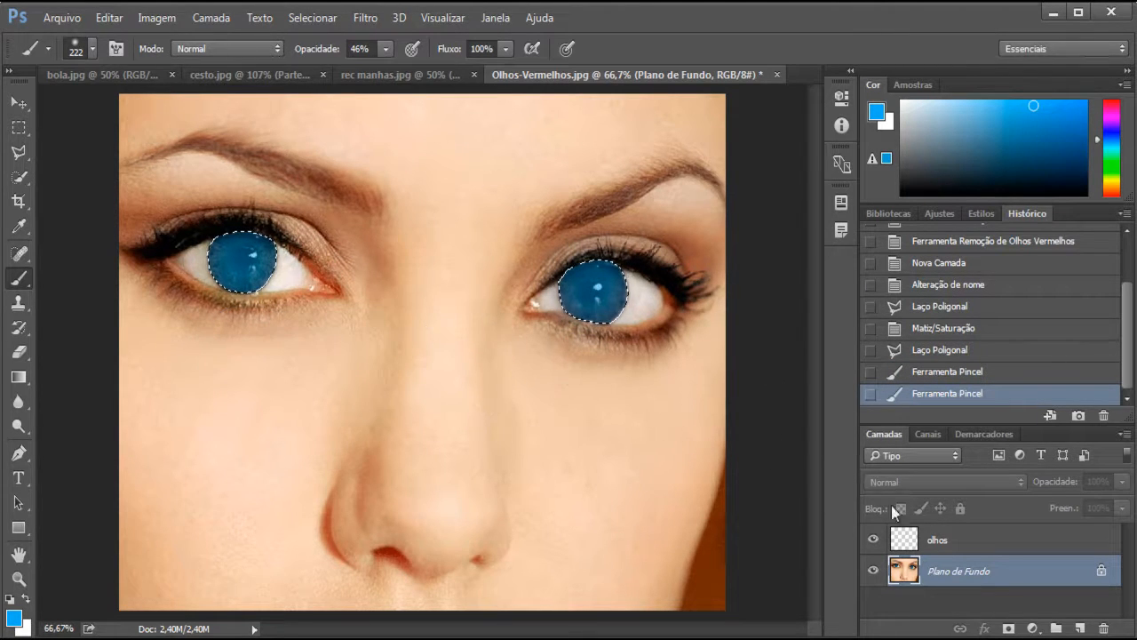
{"action": "left_click", "coordinate": [943, 351]}
Paint both selected irises blue on the olhos layer with one brush dab each
{"action": "left_click", "coordinate": [944, 544]}
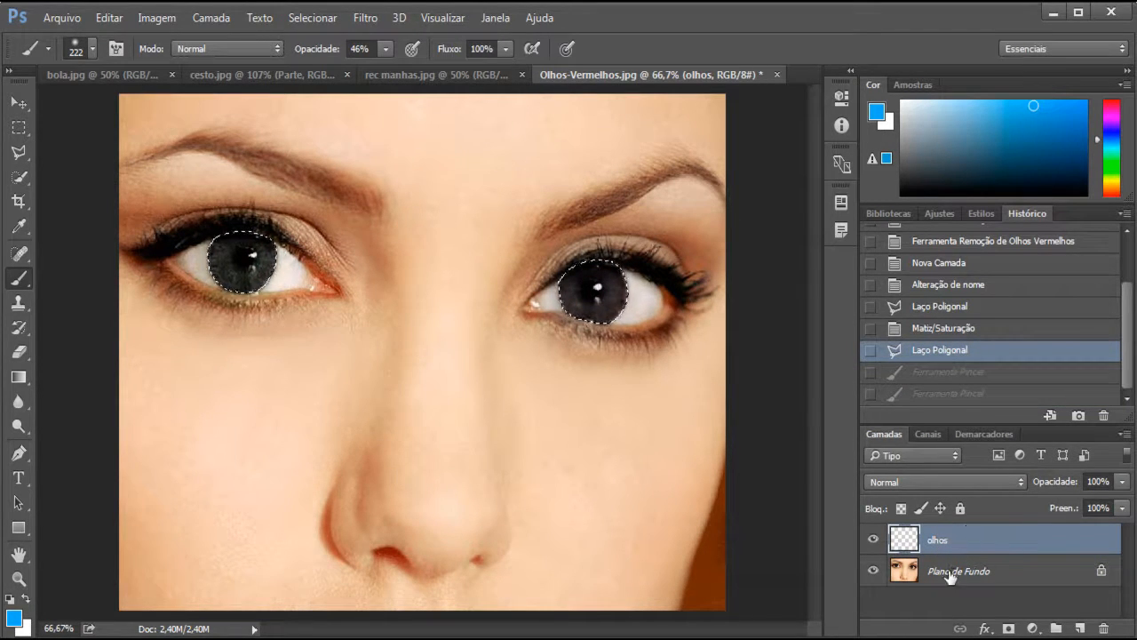
{"action": "left_click", "coordinate": [242, 256]}
{"action": "left_click", "coordinate": [592, 290]}
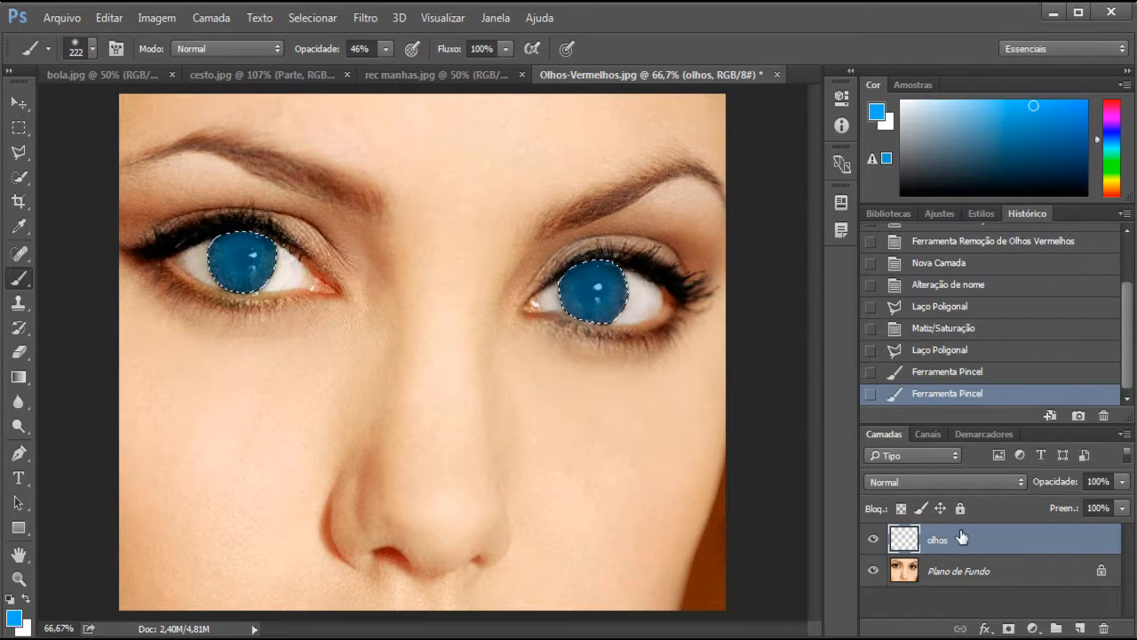
Try the darkening blend modes on the olhos layer, from Escurecer to Superexposição de Cores
{"action": "left_click", "coordinate": [915, 484]}
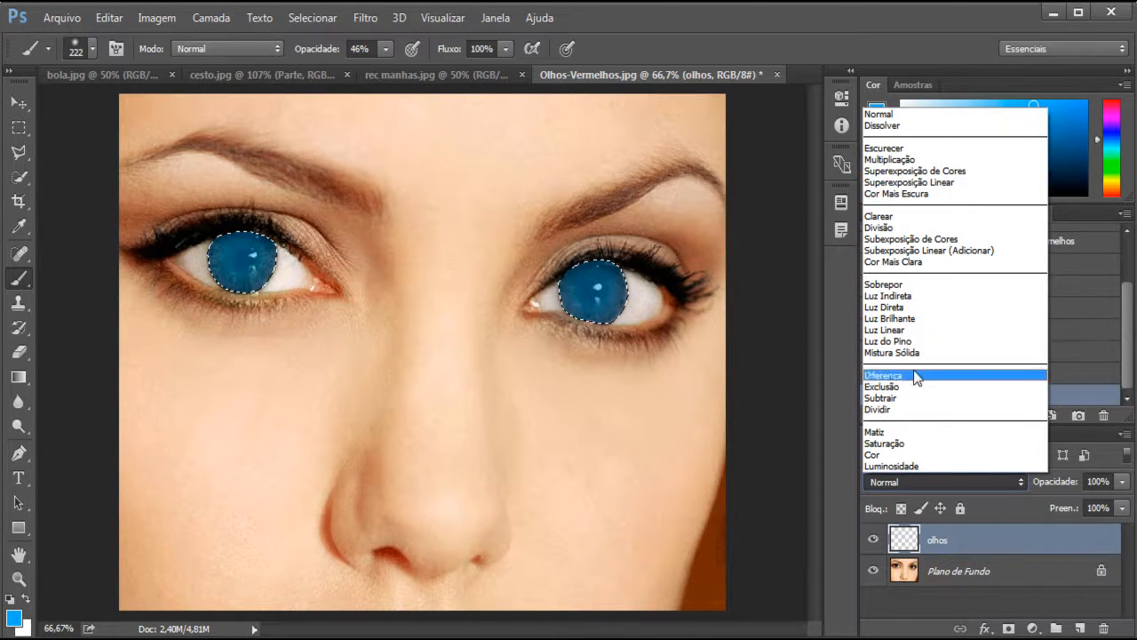
{"action": "left_click", "coordinate": [931, 480]}
{"action": "left_click", "coordinate": [903, 480]}
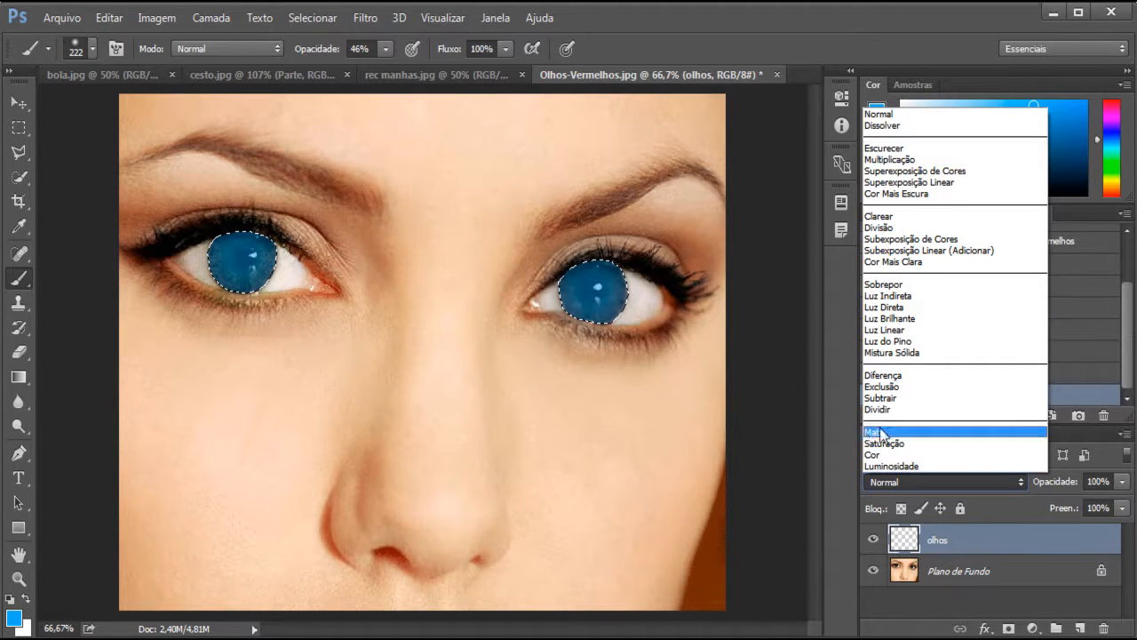
{"action": "left_click", "coordinate": [887, 149]}
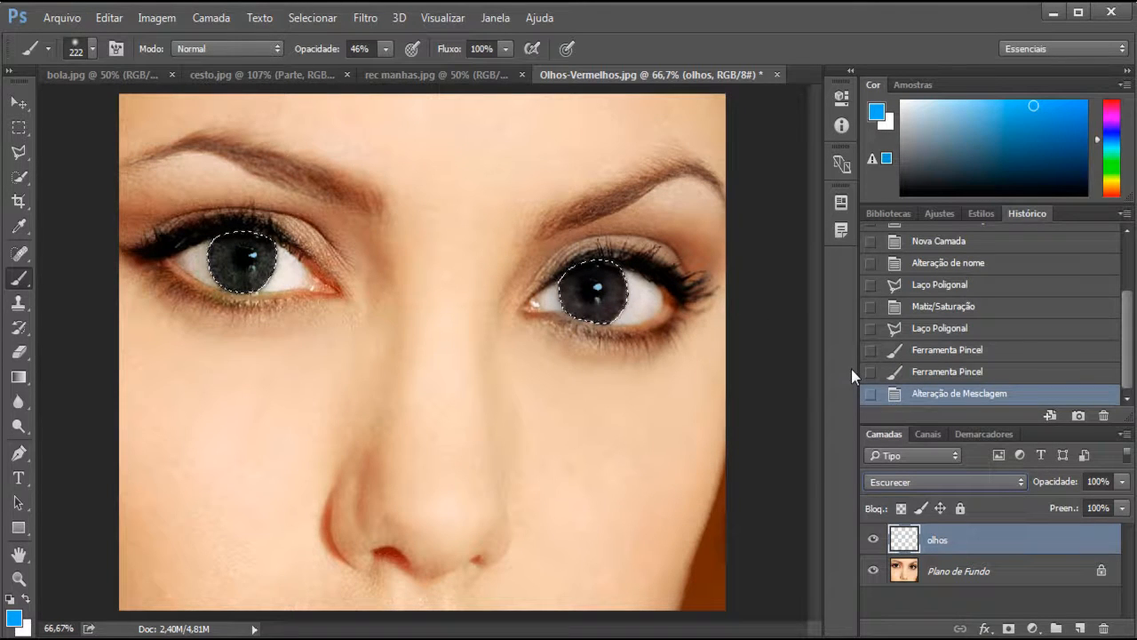
{"action": "key", "text": "Down"}
{"action": "key", "text": "Down"}
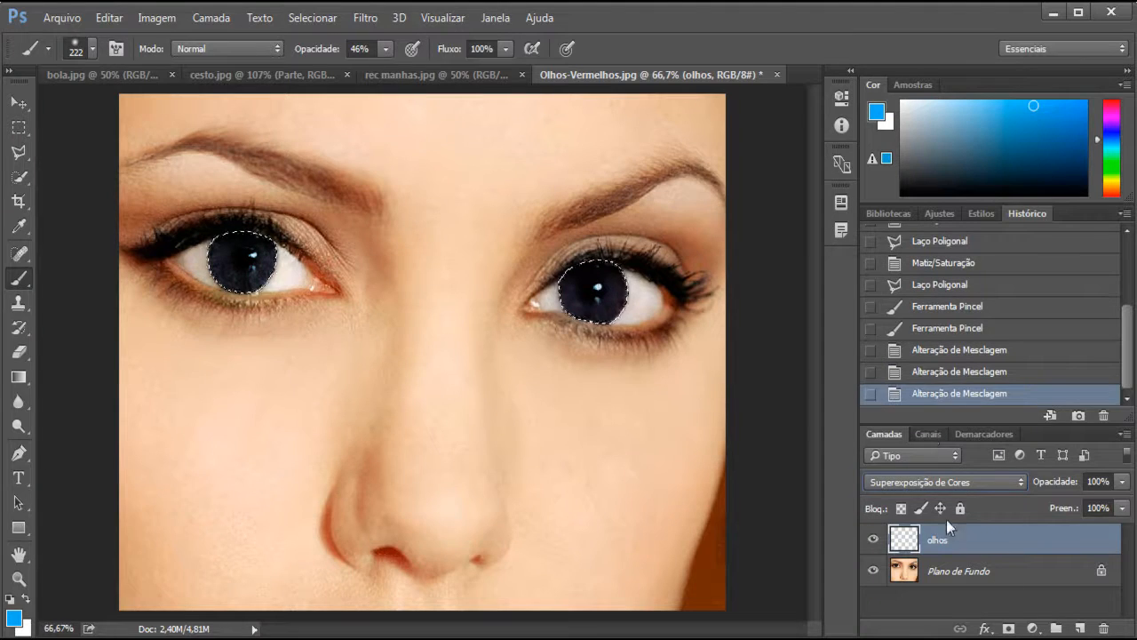
Continue trying blend modes on the olhos layer, through Clarear up to Subexposição de Cores
{"action": "key", "text": "Down"}
{"action": "key", "text": "Down"}
{"action": "key", "text": "Down"}
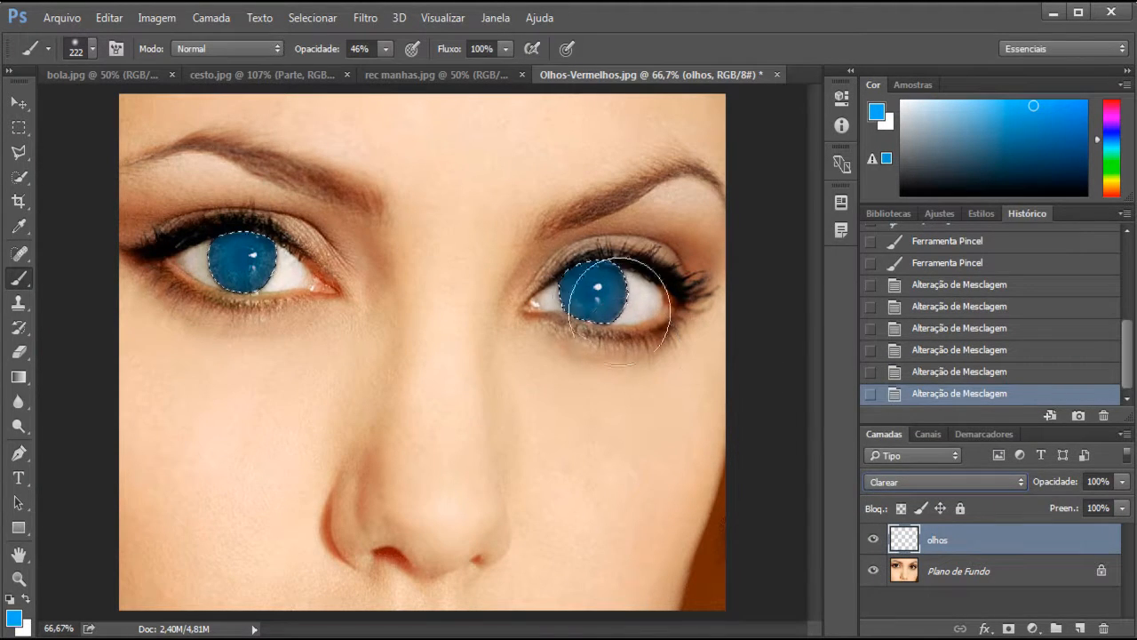
{"action": "key", "text": "Down"}
{"action": "key", "text": "Down"}
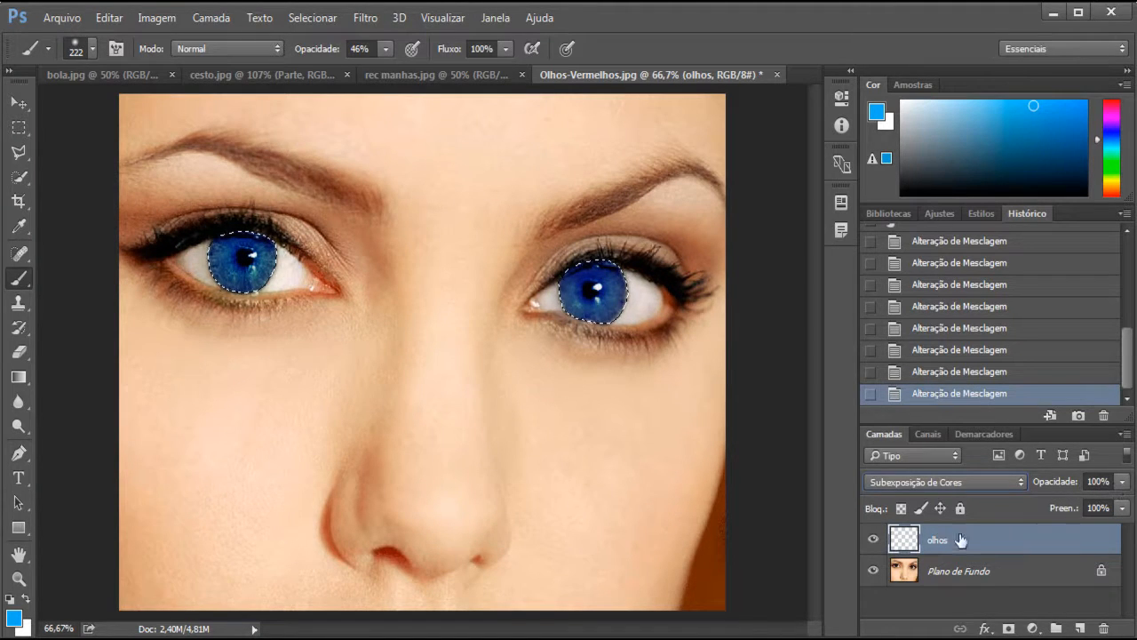
Try the olhos layer's blend modes from Subexposição Linear (Adicionar) through Sobrepor and Luz Direta to Luz Brilhante
{"action": "scroll", "coordinate": [939, 491], "scroll_direction": "down", "scroll_amount": 1}
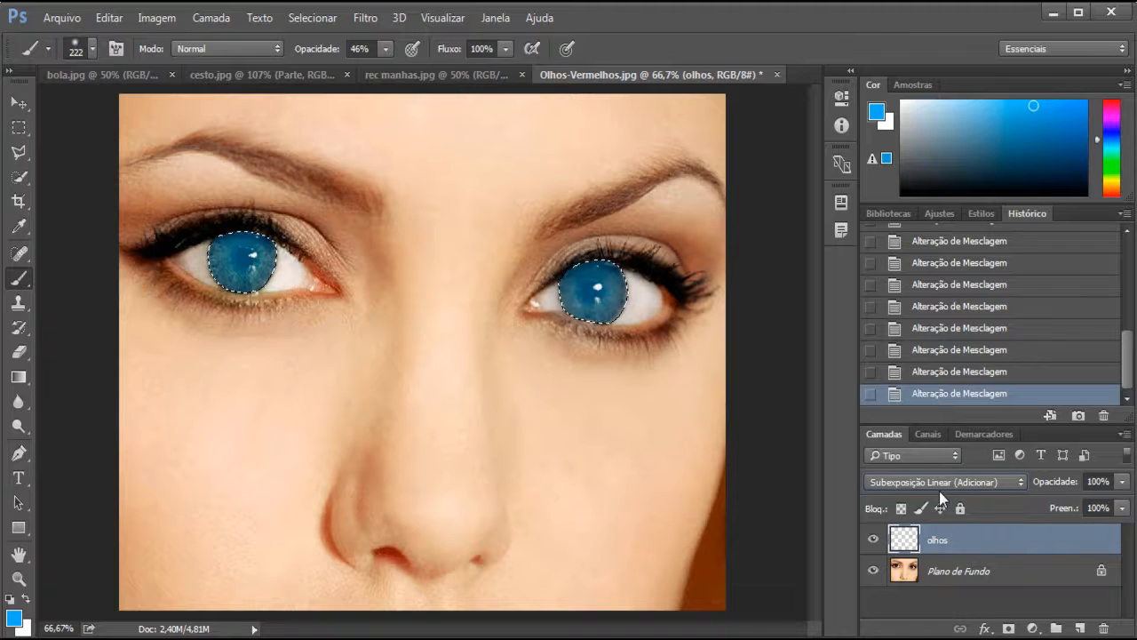
{"action": "scroll", "coordinate": [939, 491], "scroll_direction": "down", "scroll_amount": 1}
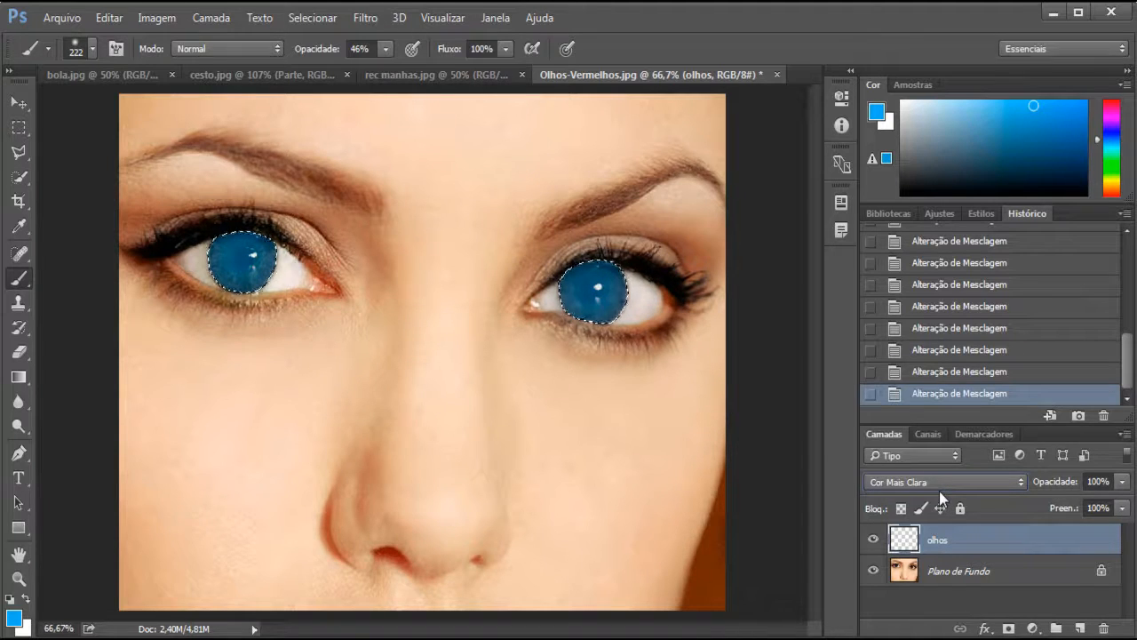
{"action": "scroll", "coordinate": [939, 491], "scroll_direction": "down", "scroll_amount": 1}
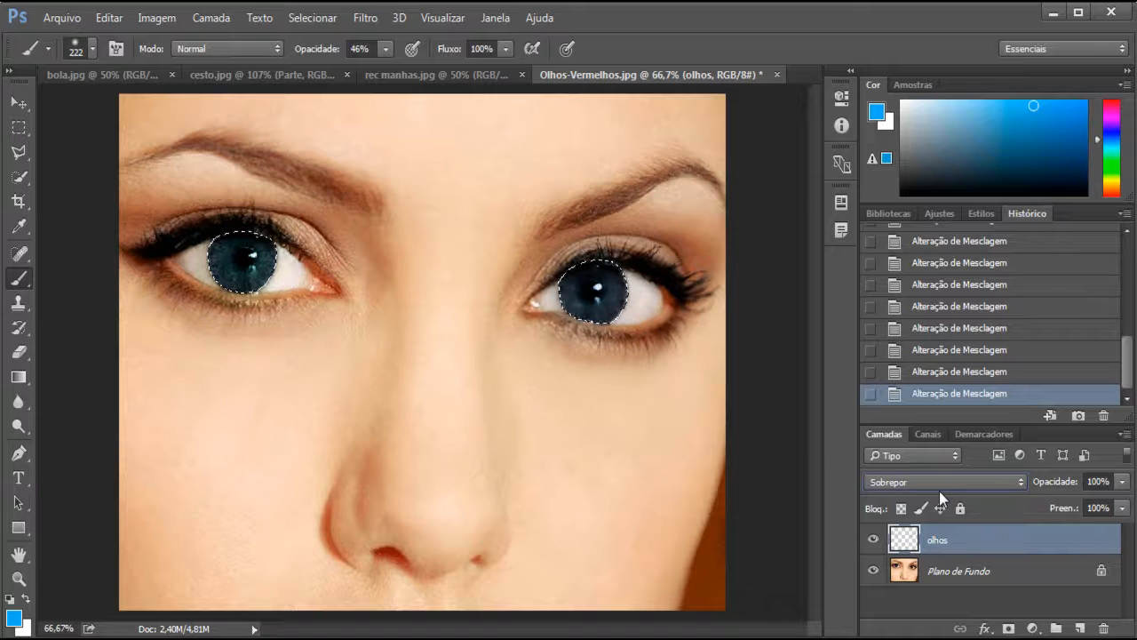
{"action": "scroll", "coordinate": [939, 490], "scroll_direction": "down", "scroll_amount": 1}
{"action": "scroll", "coordinate": [940, 500], "scroll_direction": "down", "scroll_amount": 1}
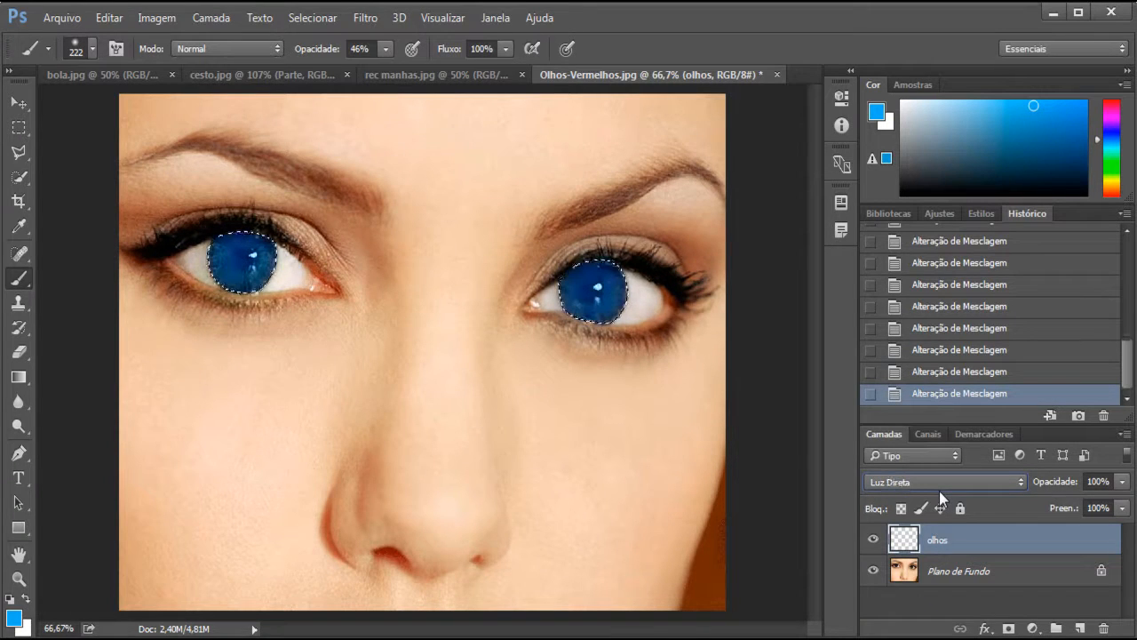
{"action": "scroll", "coordinate": [940, 491], "scroll_direction": "down", "scroll_amount": 1}
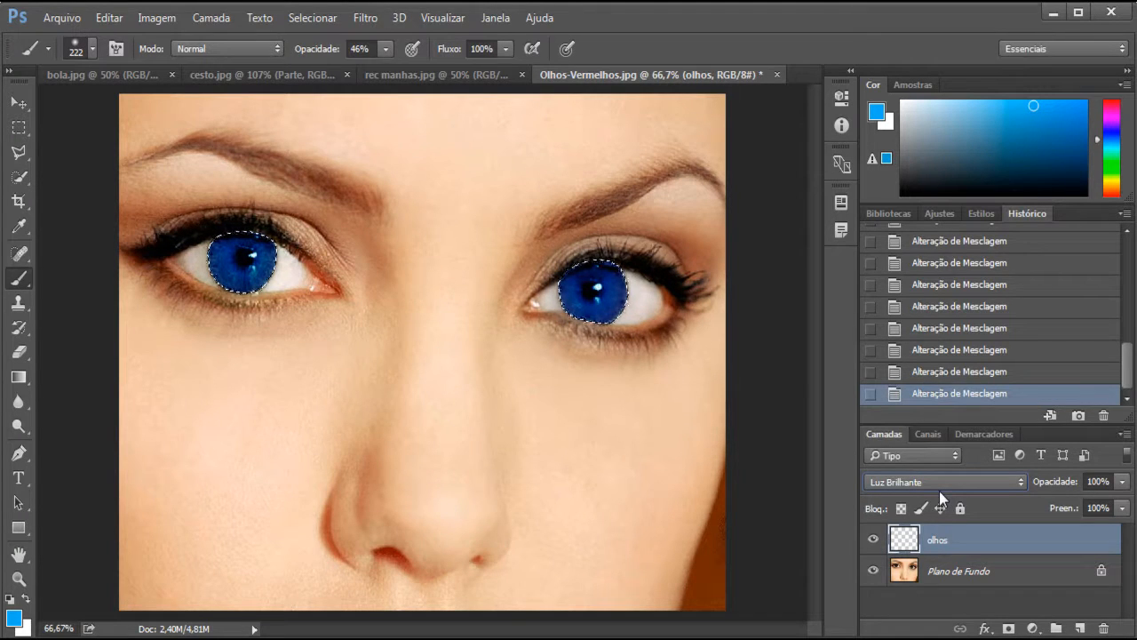
Try the olhos layer at 55% opacity, and raise its opacity to 99%
{"action": "left_click", "coordinate": [1123, 481]}
{"action": "left_click_drag", "start_coordinate": [1088, 506], "coordinate": [1082, 505]}
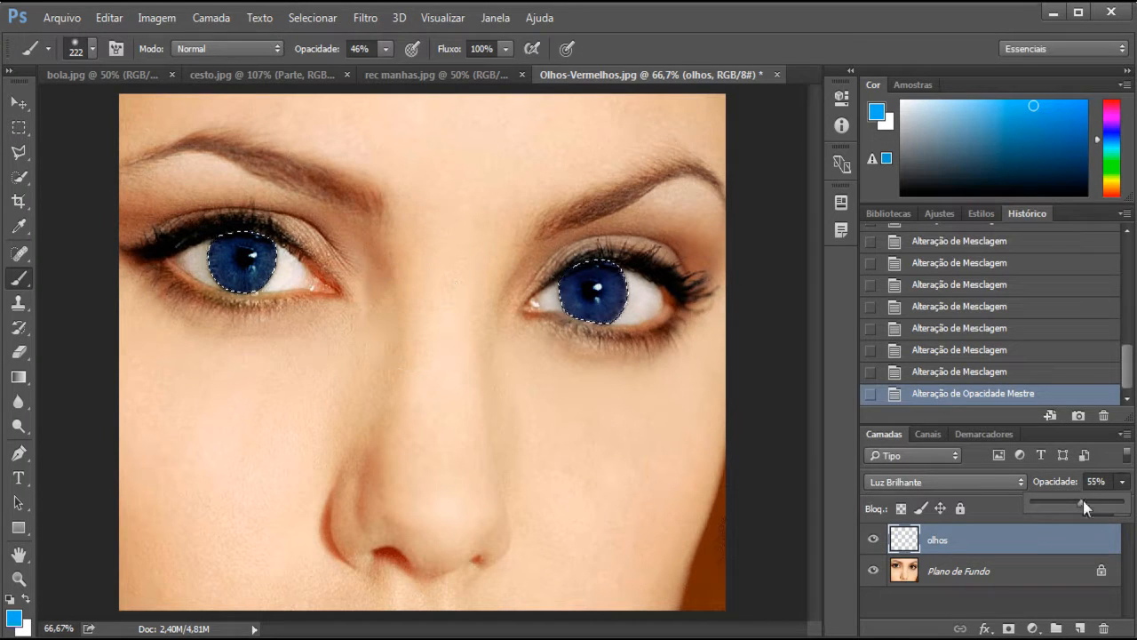
{"action": "left_click_drag", "start_coordinate": [1084, 500], "coordinate": [1124, 503]}
Try the olhos layer's blend modes from Luz Linear through Luz do Pino, Mistura Sólida and Diferença to Subtrair
{"action": "left_click", "coordinate": [915, 480]}
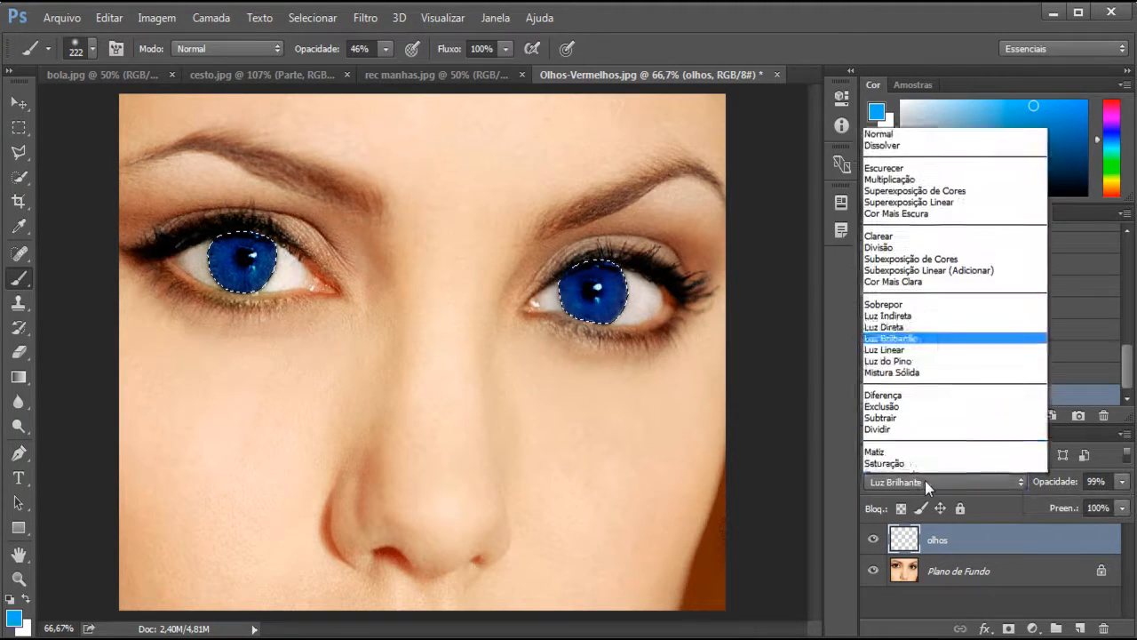
{"action": "left_click", "coordinate": [915, 349]}
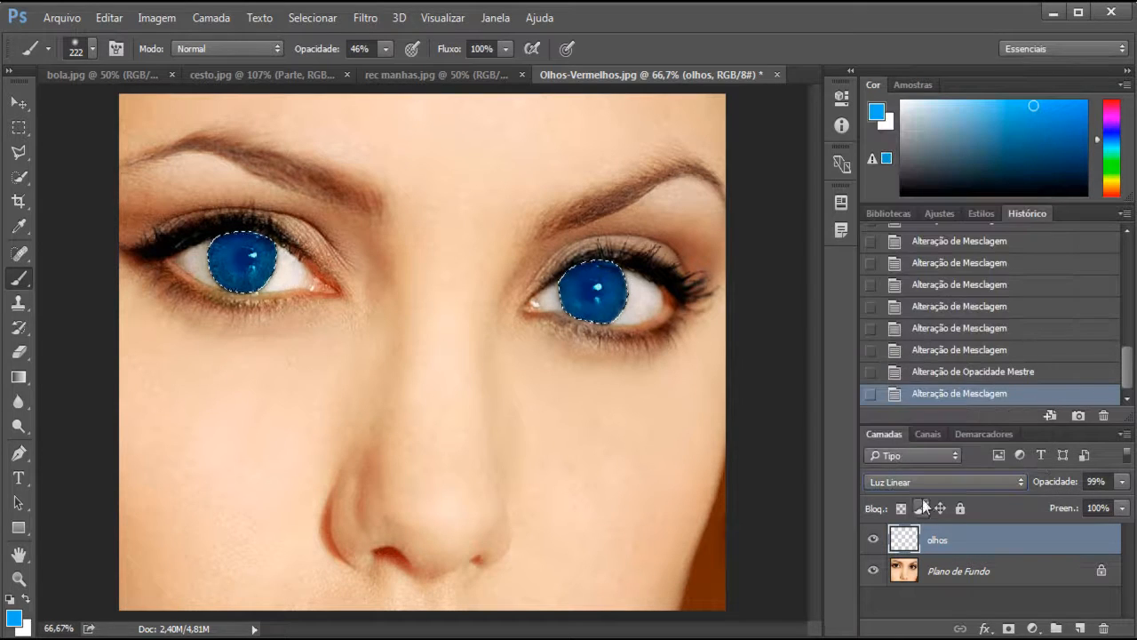
{"action": "key", "text": "Down"}
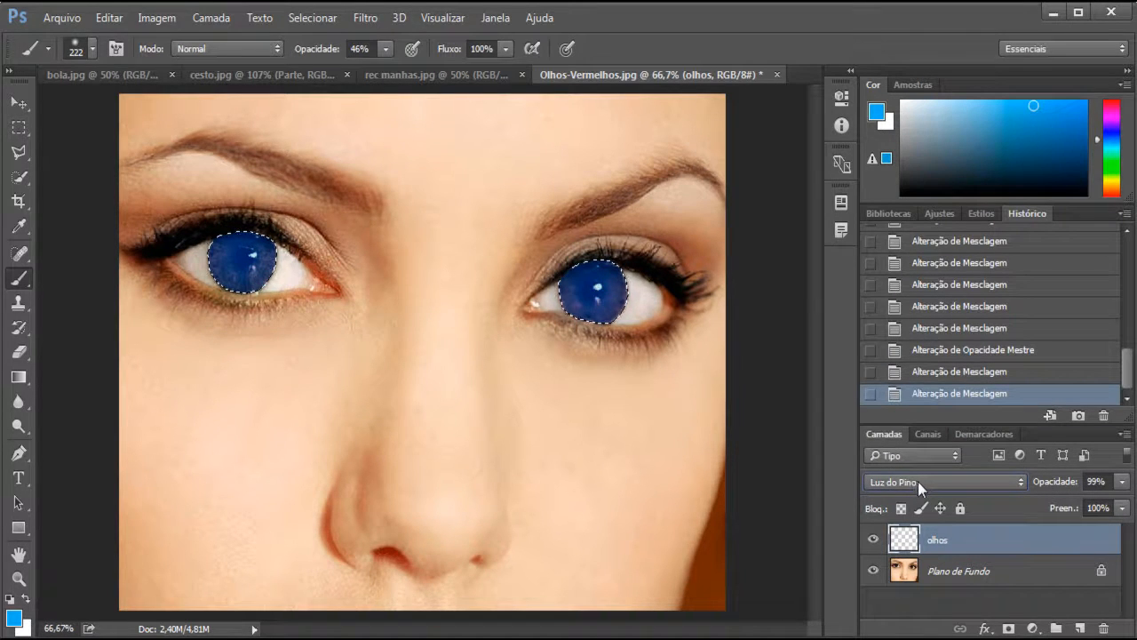
{"action": "key", "text": "Down"}
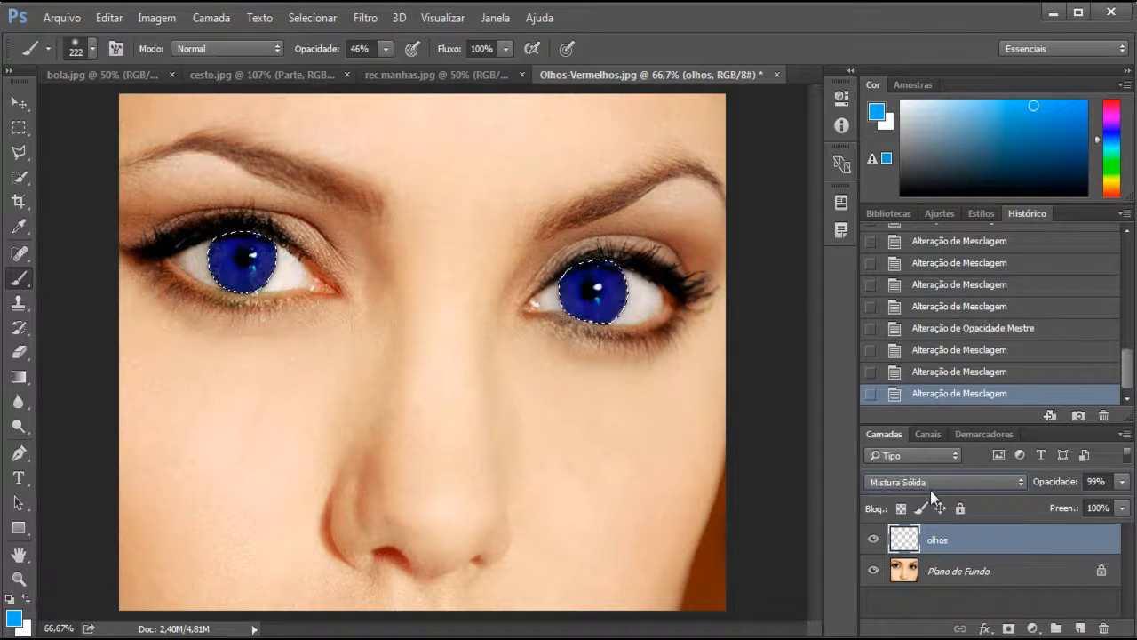
{"action": "key", "text": "Down"}
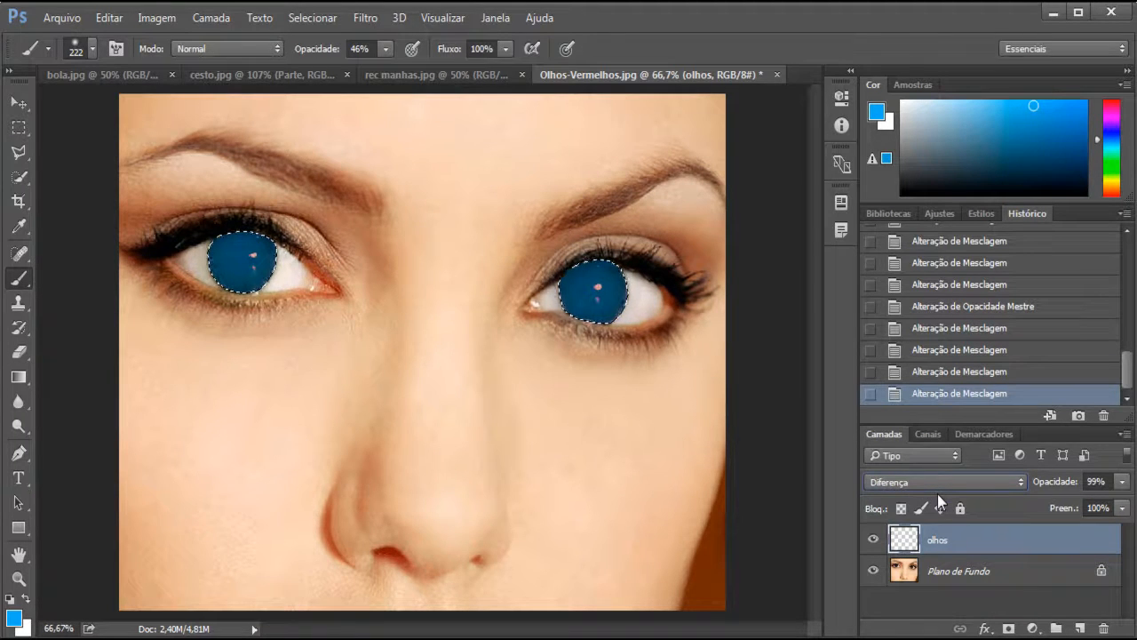
{"action": "key", "text": "Down"}
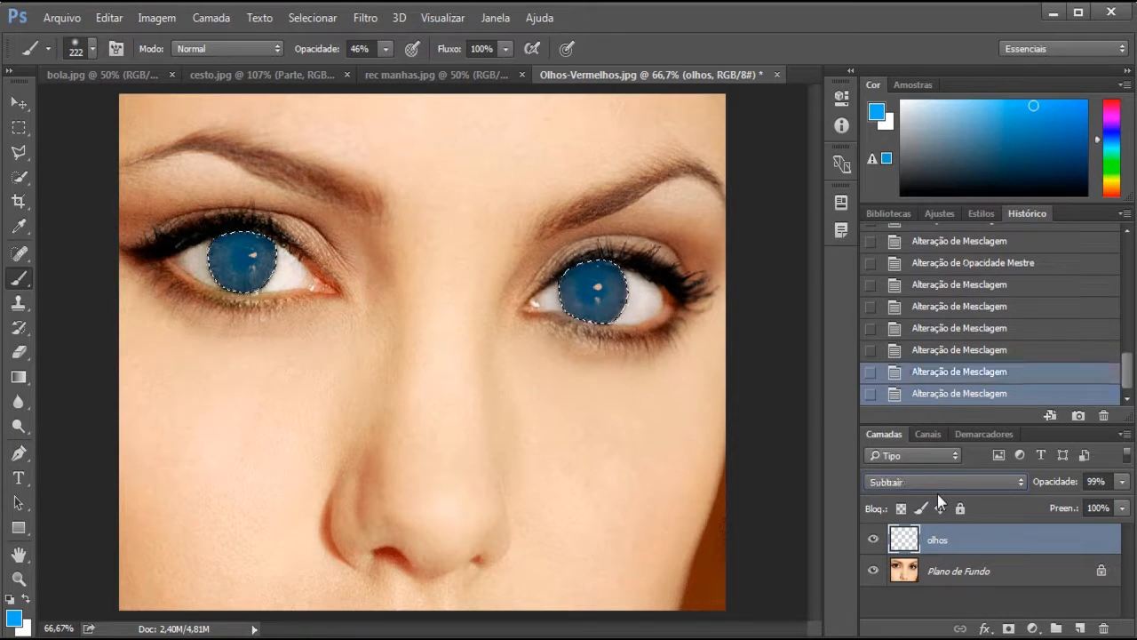
Try the olhos layer's remaining blend modes through Matiz and Luminosidade, then return to Cor and raise the opacity to 100%
{"action": "key", "text": "Down"}
{"action": "key", "text": "Down"}
{"action": "key", "text": "Down"}
{"action": "key", "text": "Down"}
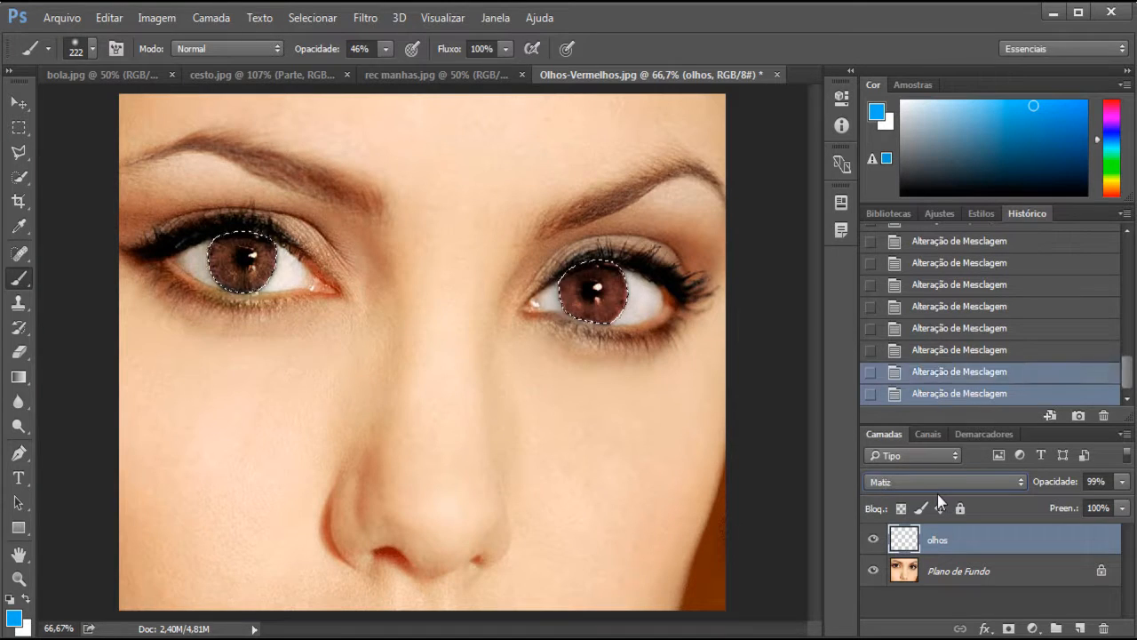
{"action": "key", "text": "Down"}
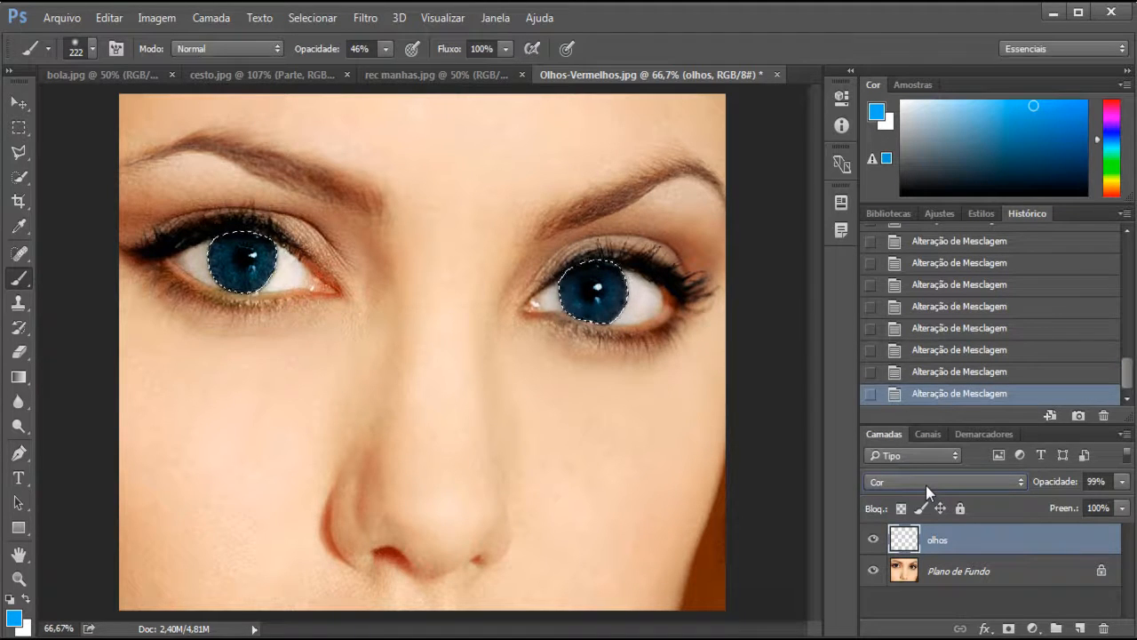
{"action": "key", "text": "Down"}
{"action": "key", "text": "Up"}
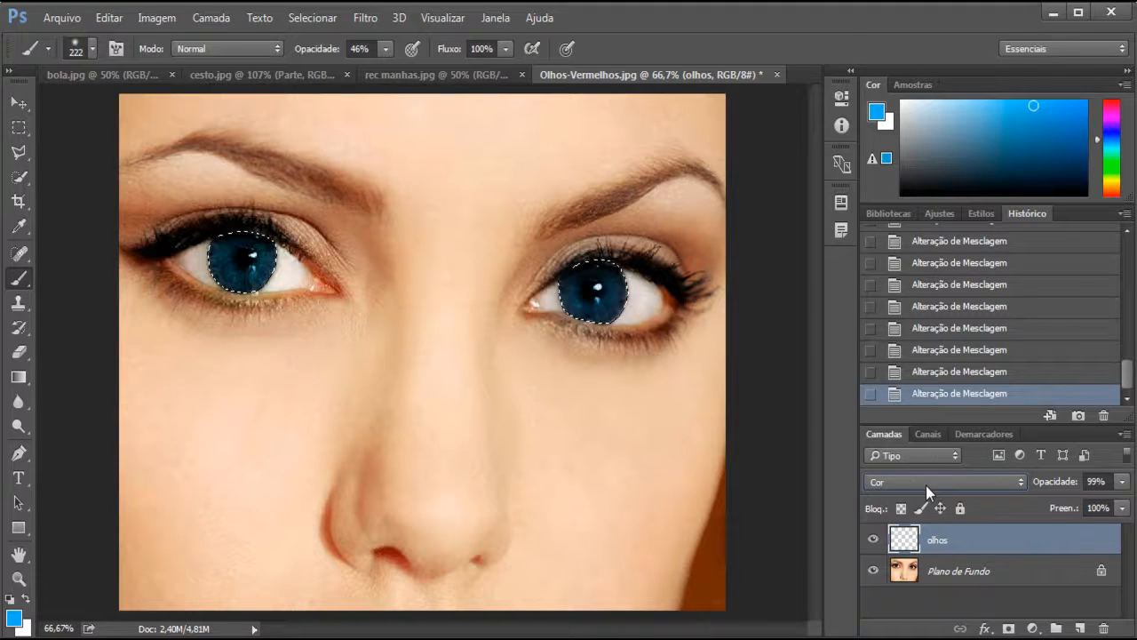
{"action": "left_click", "coordinate": [1122, 480]}
{"action": "mouse_move", "coordinate": [1121, 503]}
{"action": "left_mouse_down"}
{"action": "mouse_move", "coordinate": [1068, 505]}
{"action": "mouse_move", "coordinate": [1132, 505]}
{"action": "left_mouse_up"}
Try the Divisão blend mode on the olhos layer with its opacity reduced to 67%
{"action": "left_click", "coordinate": [938, 481]}
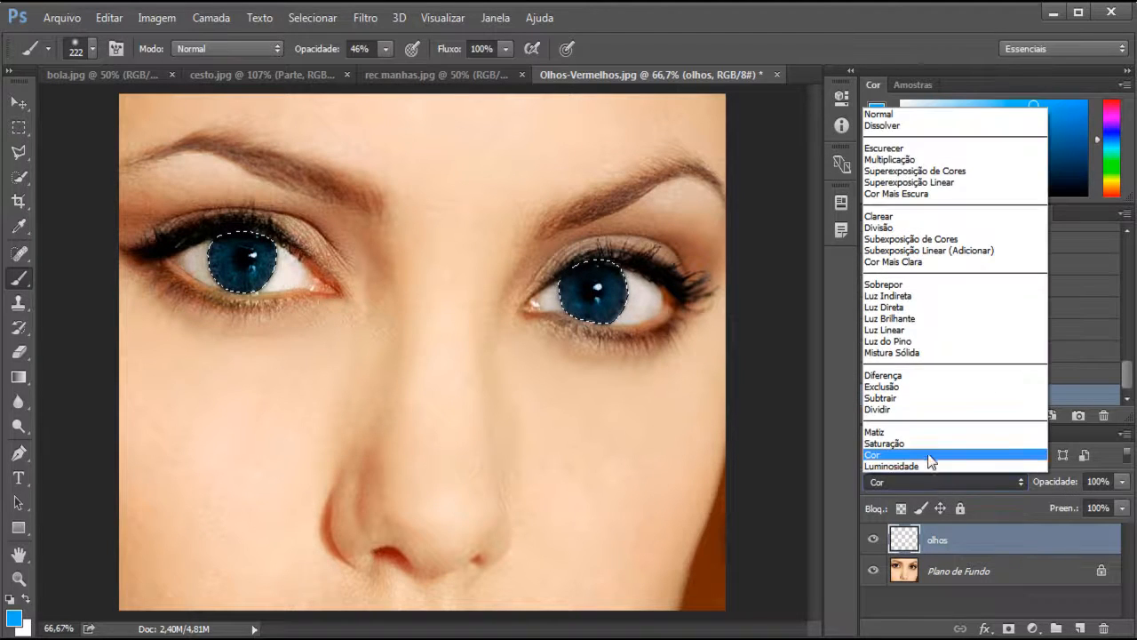
{"action": "left_click", "coordinate": [880, 228]}
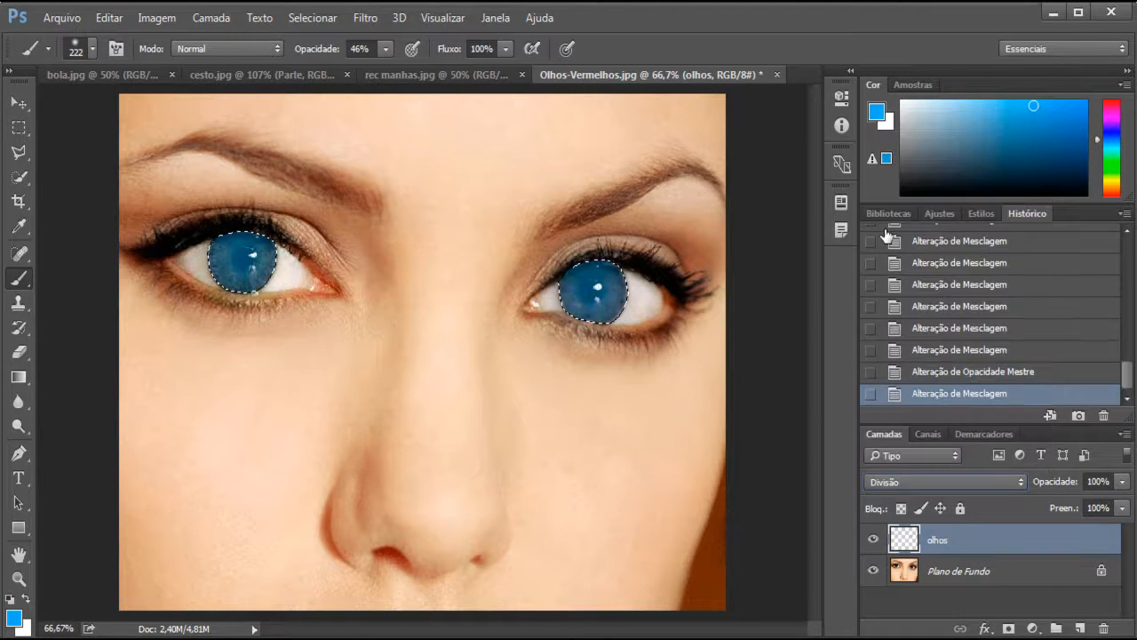
{"action": "left_click", "coordinate": [1122, 481]}
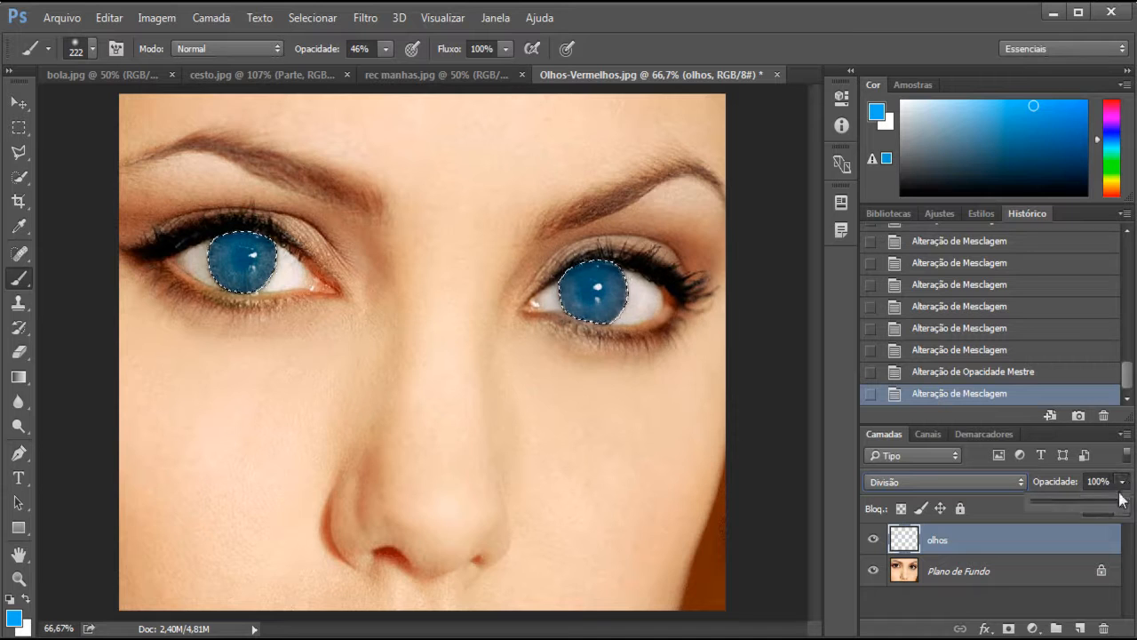
{"action": "left_click_drag", "start_coordinate": [1124, 503], "coordinate": [1063, 504]}
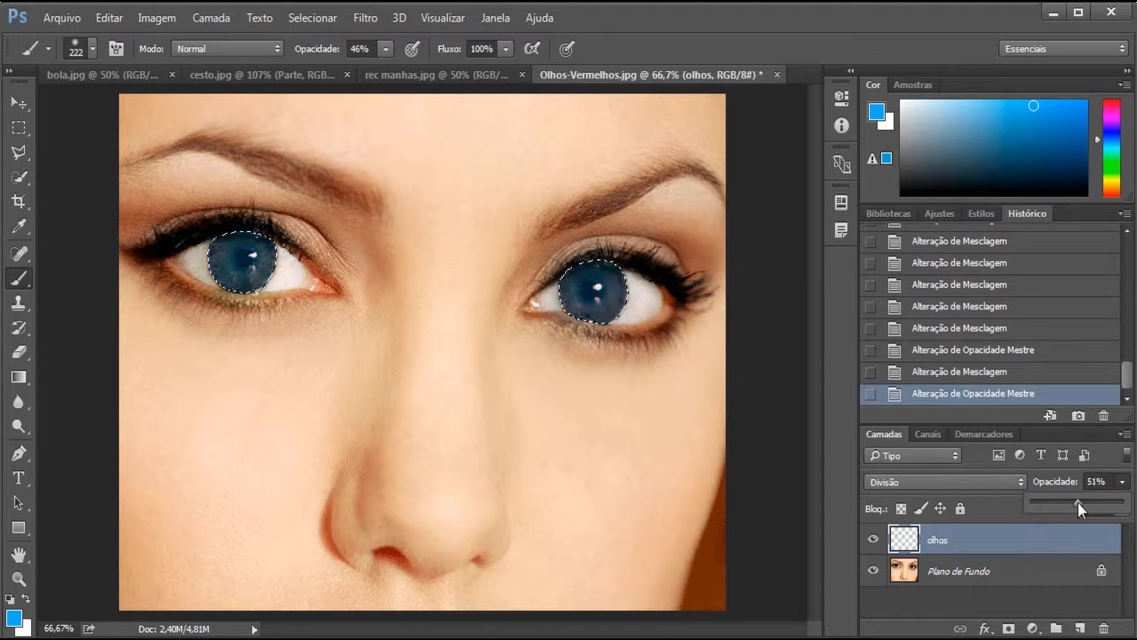
Try Sobrepor on the olhos layer and continue through the contrast blend modes to Luz Brilhante
{"action": "left_click", "coordinate": [891, 484]}
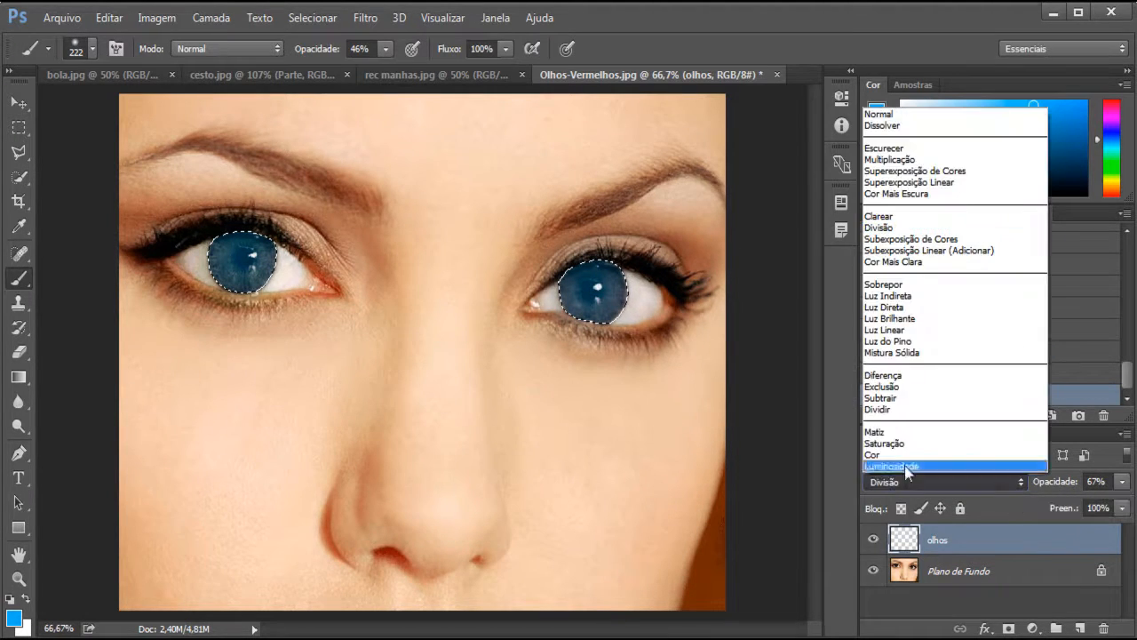
{"action": "left_click", "coordinate": [913, 293]}
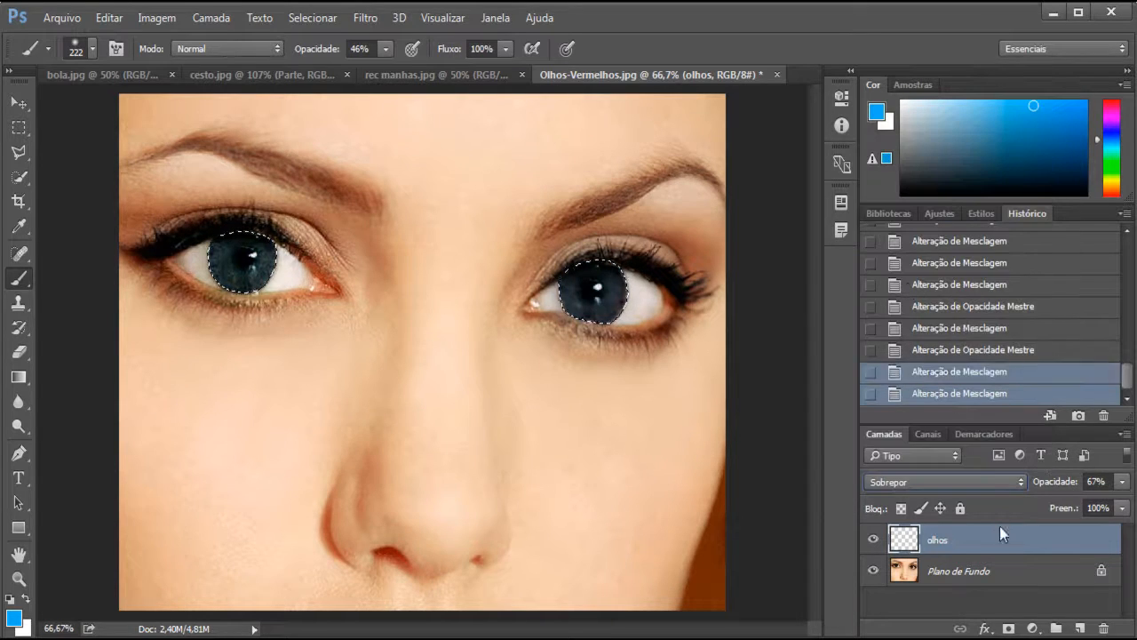
{"action": "key", "text": "Down"}
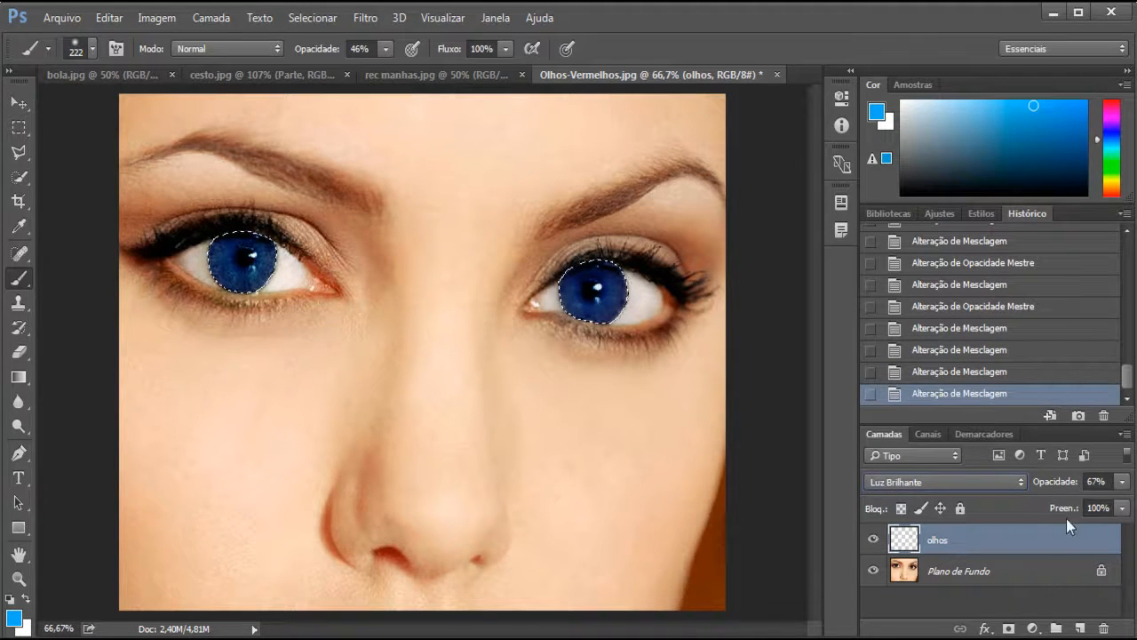
Set the olhos layer's opacity to 54% and clear the selection around the irises
{"action": "left_click", "coordinate": [1122, 482]}
{"action": "left_click_drag", "start_coordinate": [1091, 504], "coordinate": [1080, 508]}
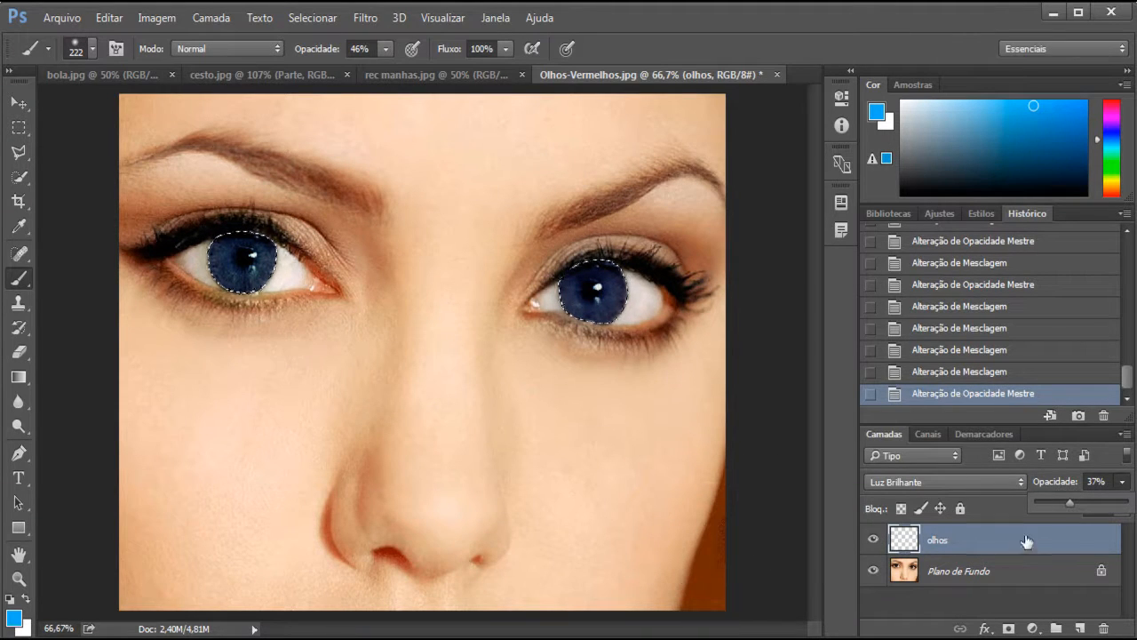
{"action": "left_click_drag", "start_coordinate": [1077, 499], "coordinate": [1085, 501]}
{"action": "key", "text": "ctrl+d"}
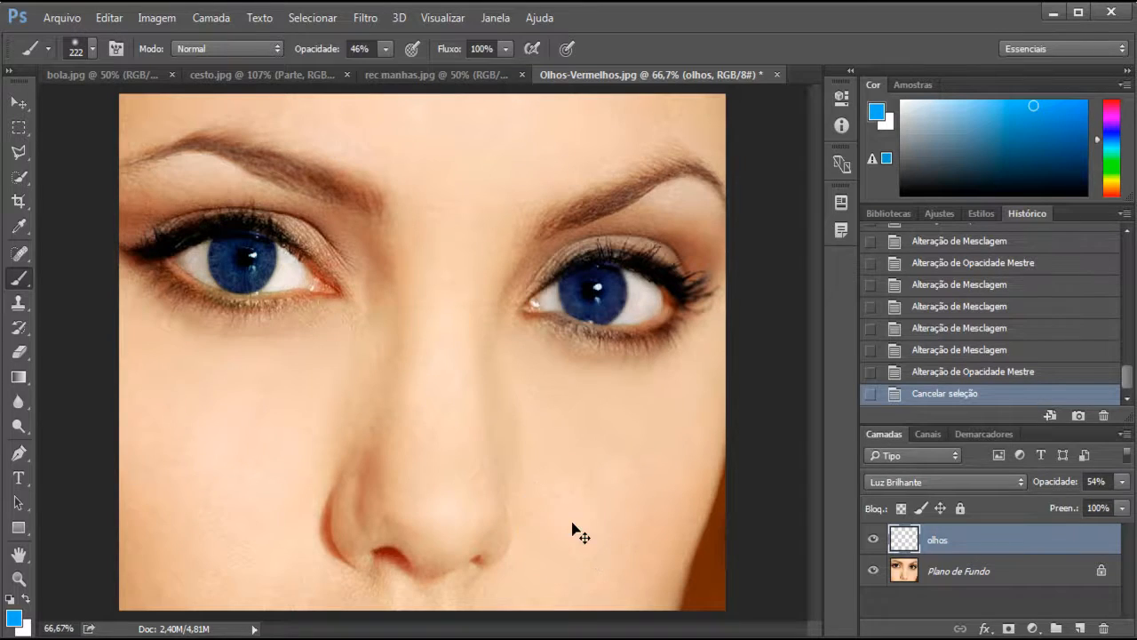
{"action": "key", "text": "ctrl+minus"}
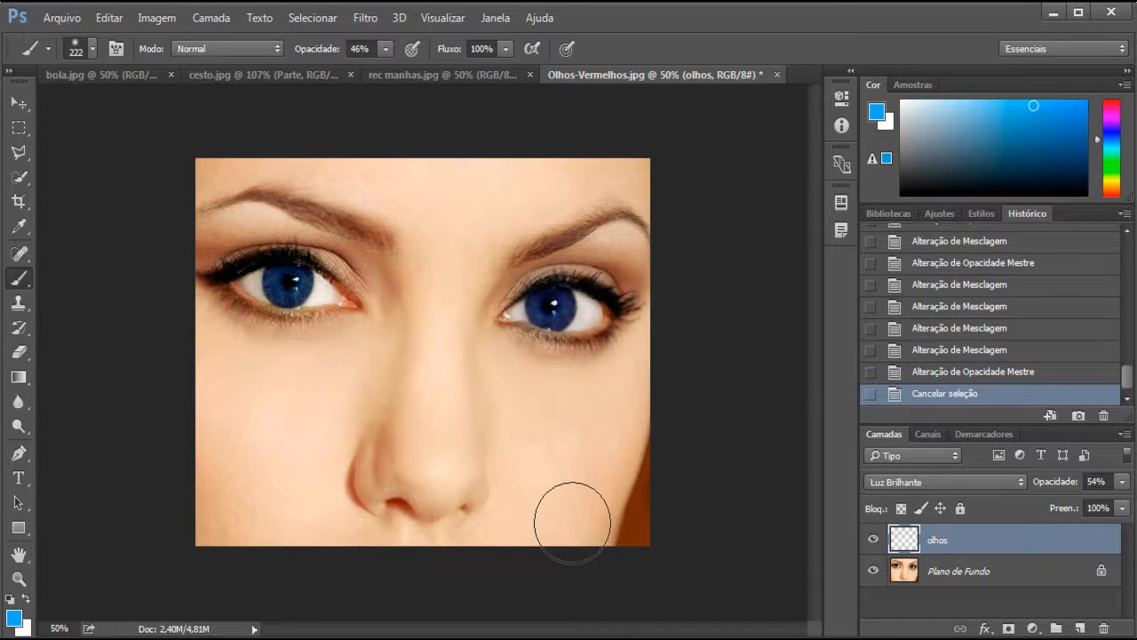